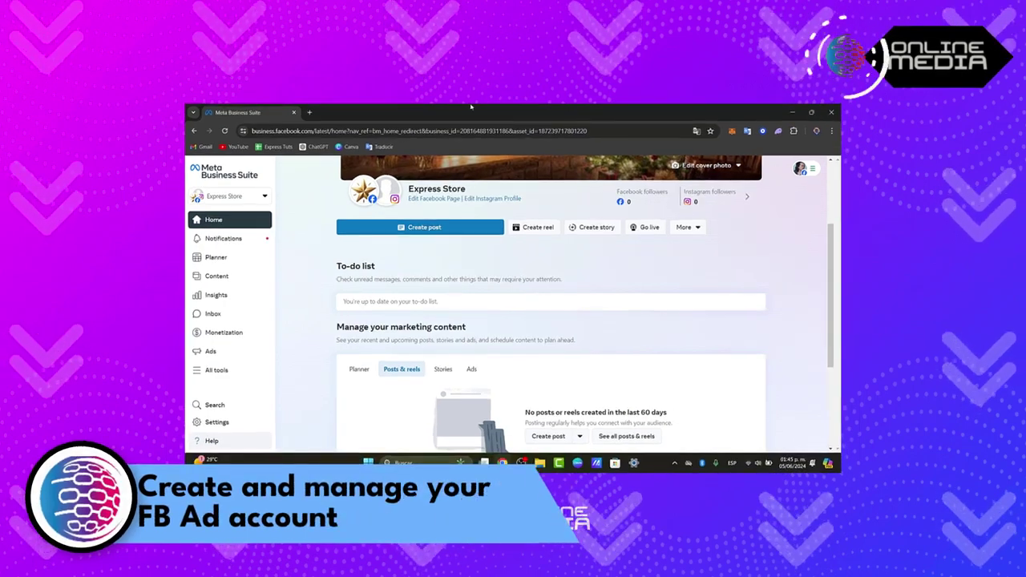
Step: From the business portfolio switcher, choose 'Create a business portfolio'
{"action": "left_click", "coordinate": [265, 195]}
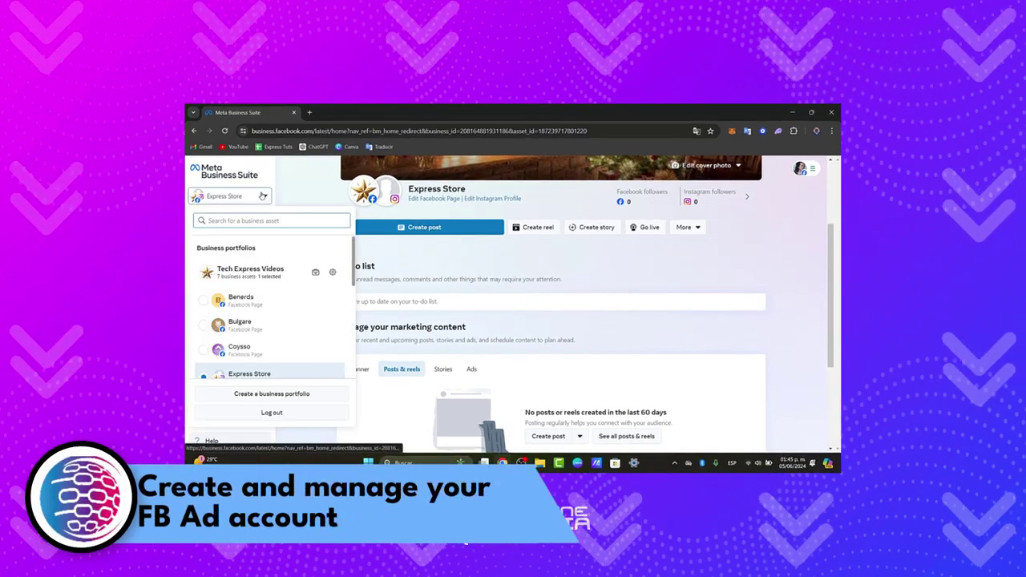
{"action": "scroll", "coordinate": [288, 321], "scroll_direction": "down", "scroll_amount": 5}
{"action": "left_click", "coordinate": [298, 394]}
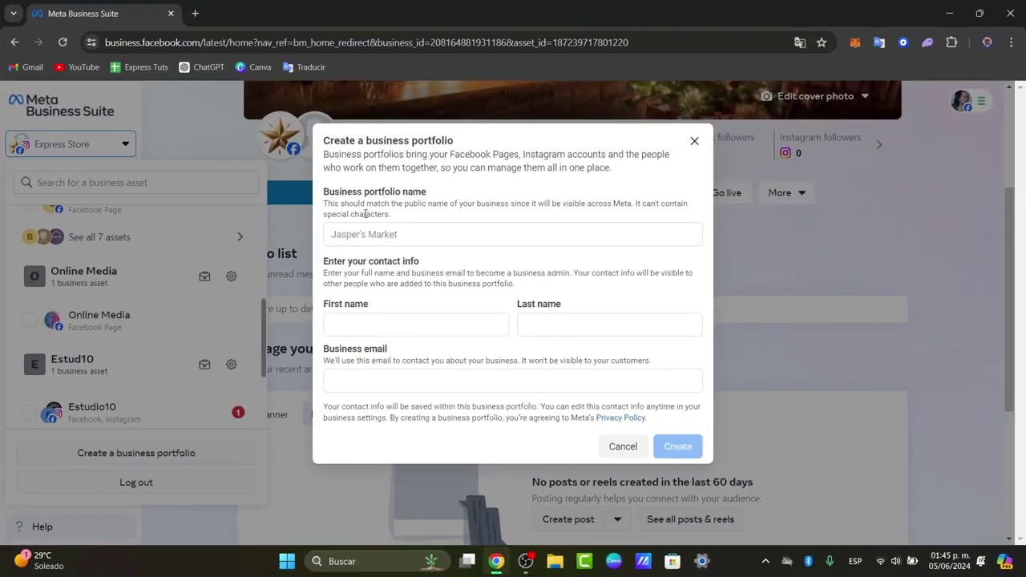
Step: Name the portfolio 'SOTO' and enter the admin's first and last name
{"action": "left_click_drag", "start_coordinate": [362, 192], "coordinate": [448, 193]}
{"action": "left_click", "coordinate": [454, 234]}
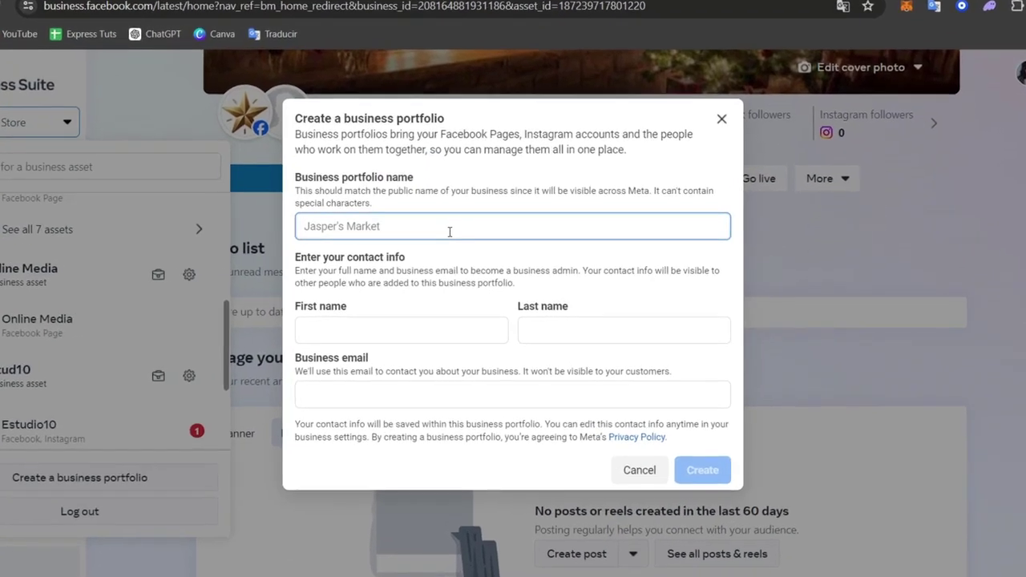
{"action": "type", "text": "SOTO"}
{"action": "left_click", "coordinate": [435, 332]}
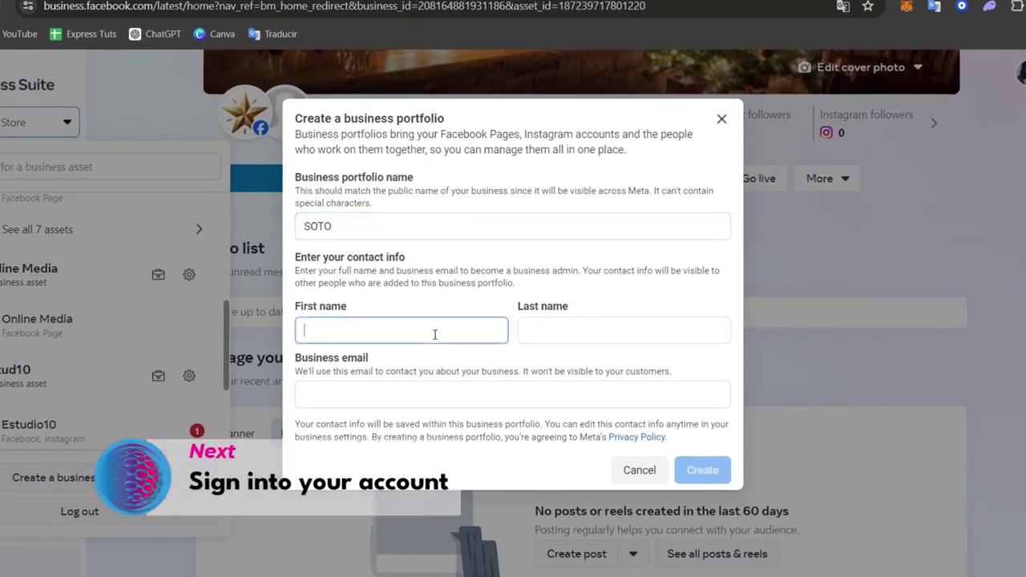
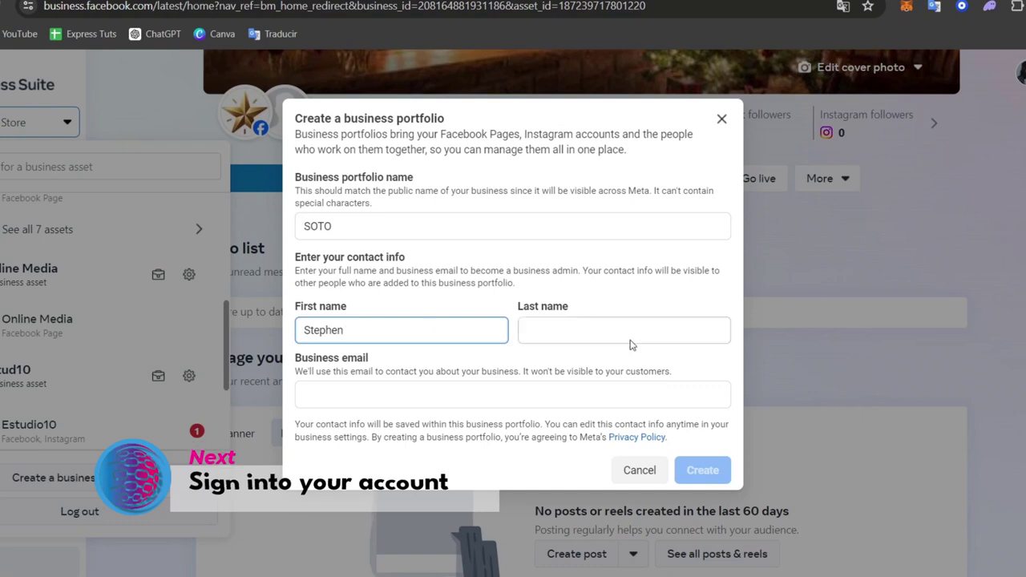
{"action": "left_click", "coordinate": [630, 341]}
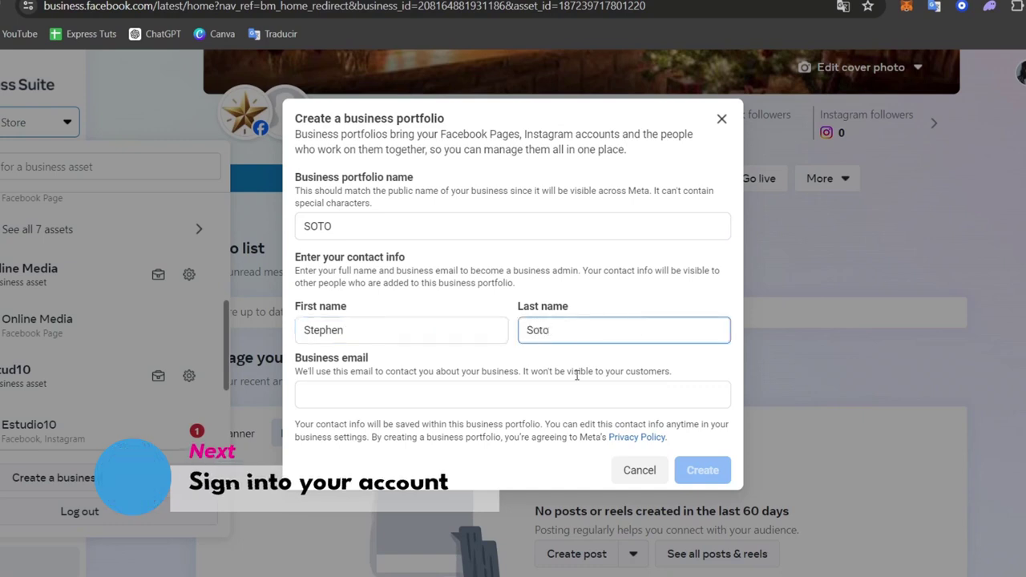
Step: Enter the business email, remove the extra 'g' from its domain, and create the portfolio
{"action": "left_click", "coordinate": [542, 400]}
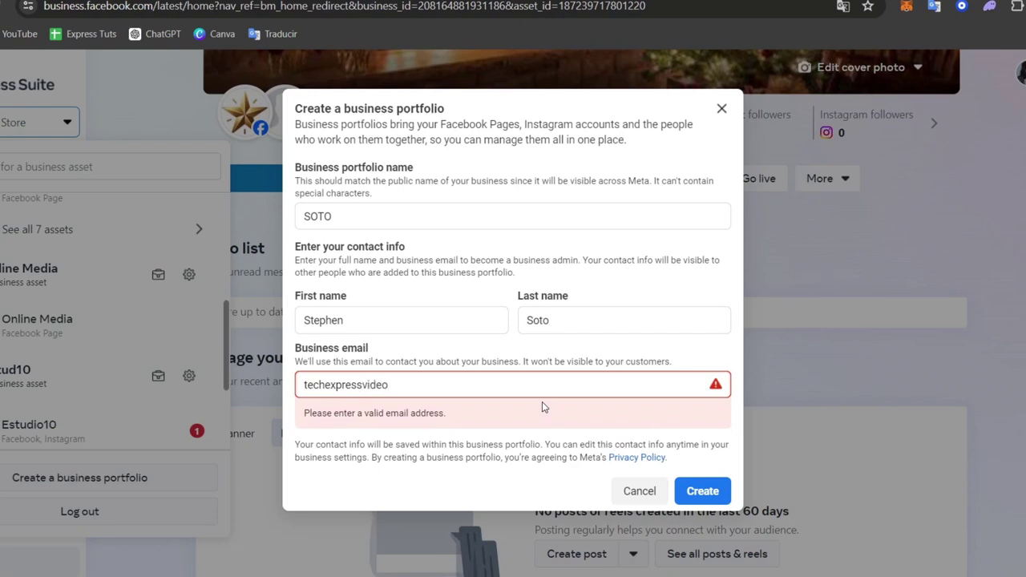
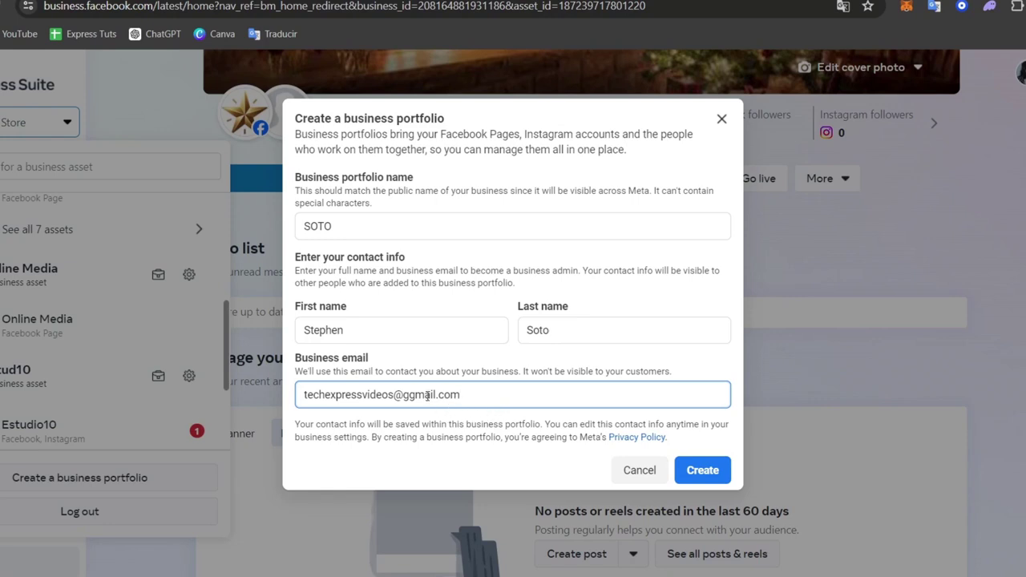
{"action": "left_click", "coordinate": [415, 394]}
{"action": "key", "text": "BackSpace"}
{"action": "left_click", "coordinate": [694, 470]}
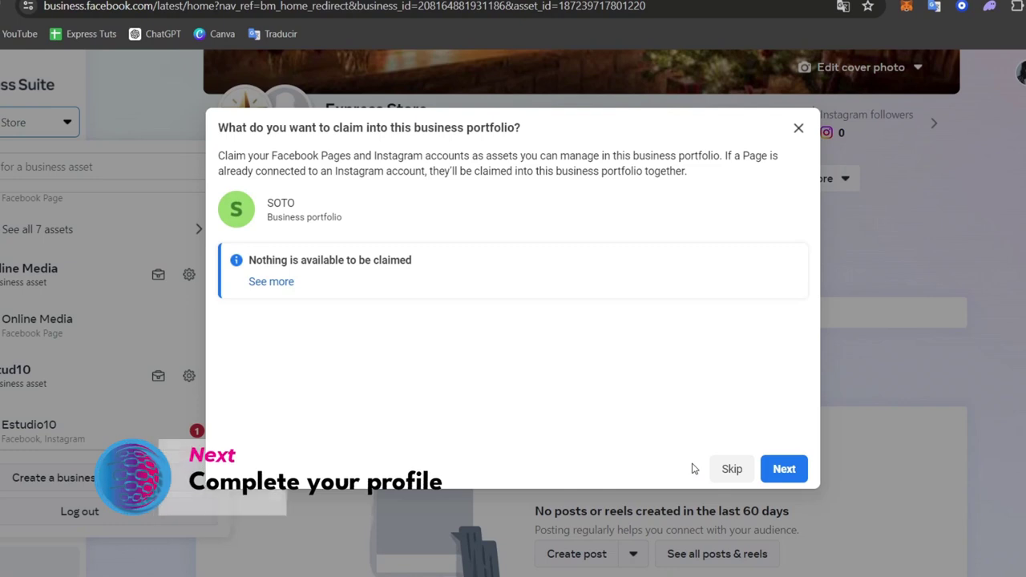
Step: Skip claiming assets and adding people, then confirm the SOTO portfolio
{"action": "left_click", "coordinate": [800, 465]}
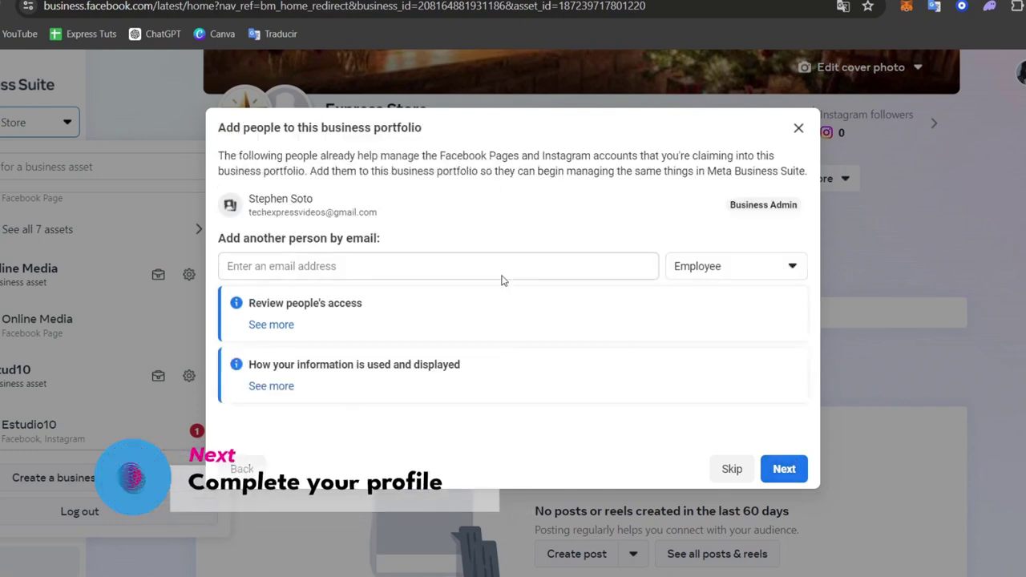
{"action": "left_click", "coordinate": [799, 468]}
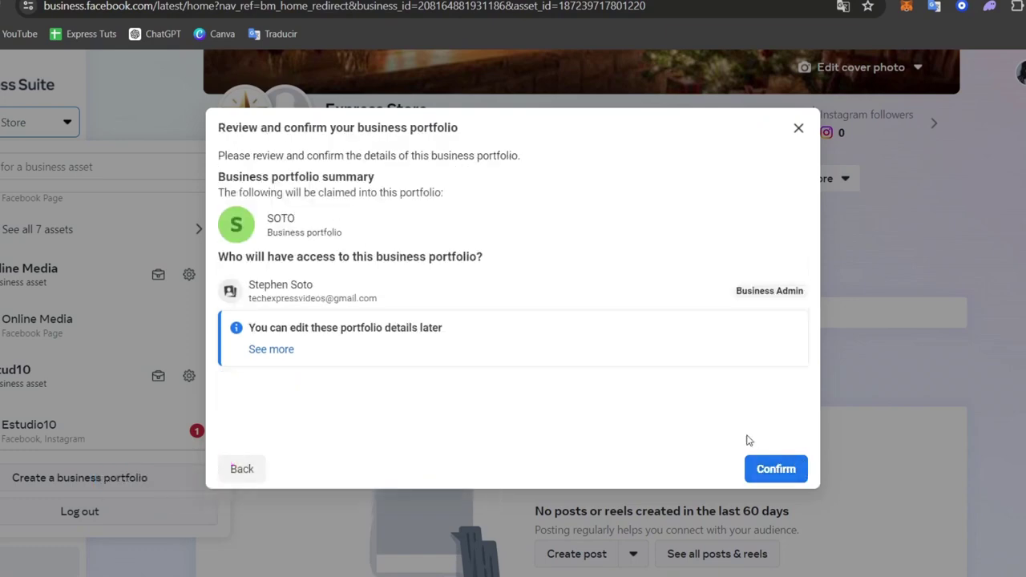
{"action": "left_click", "coordinate": [776, 468]}
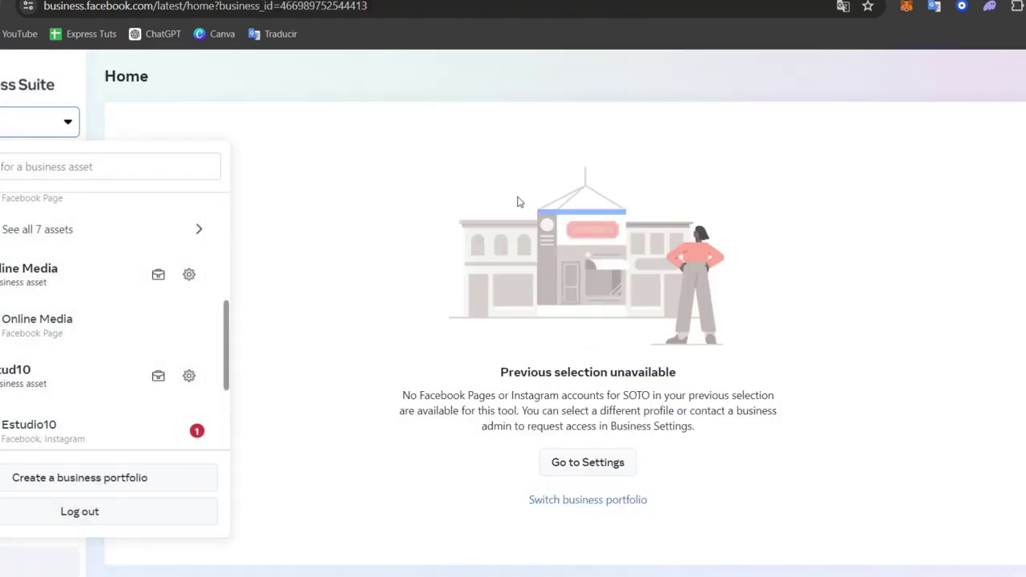
Step: Look through the asset and portfolio switcher lists without changes, then open All tools
{"action": "left_click", "coordinate": [382, 231]}
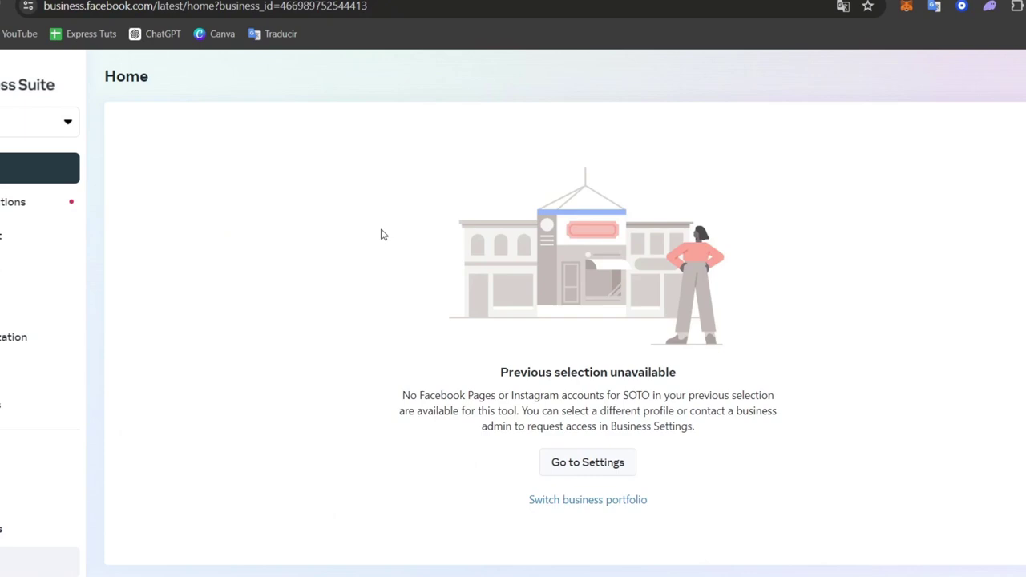
{"action": "left_click", "coordinate": [35, 133]}
{"action": "left_click", "coordinate": [430, 320]}
{"action": "left_click_drag", "start_coordinate": [610, 372], "coordinate": [691, 388]}
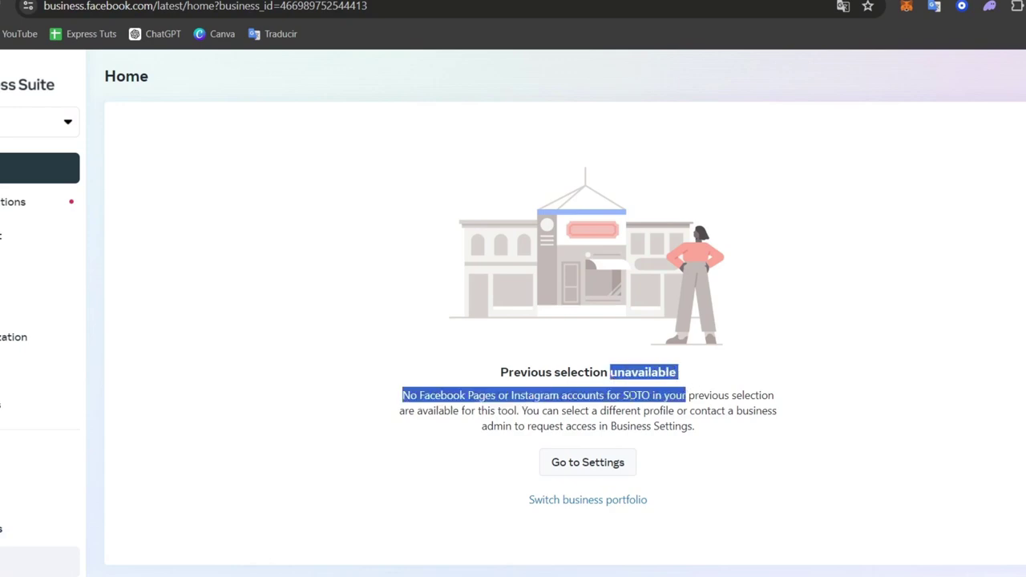
{"action": "left_click", "coordinate": [511, 419]}
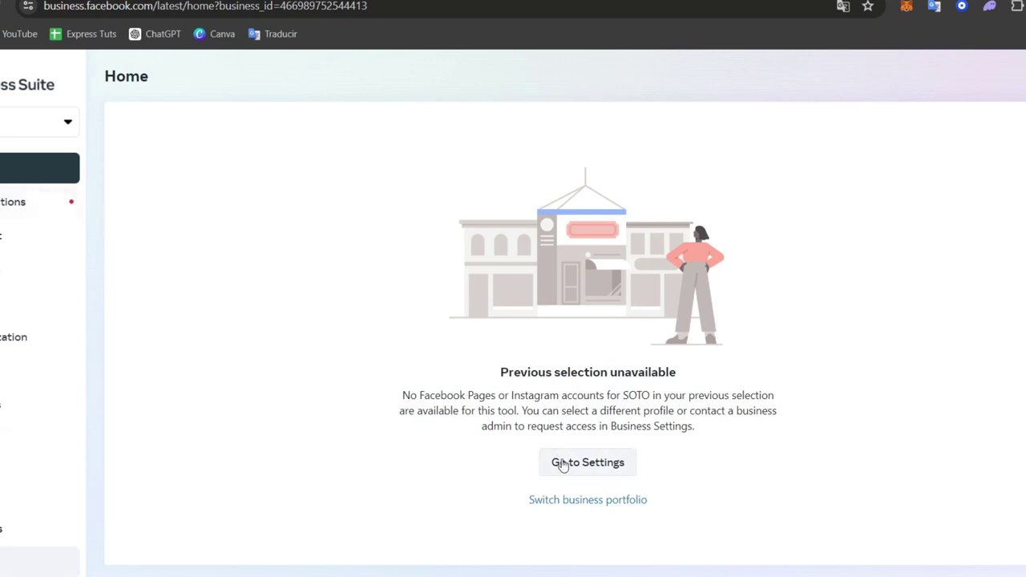
{"action": "left_click", "coordinate": [612, 502]}
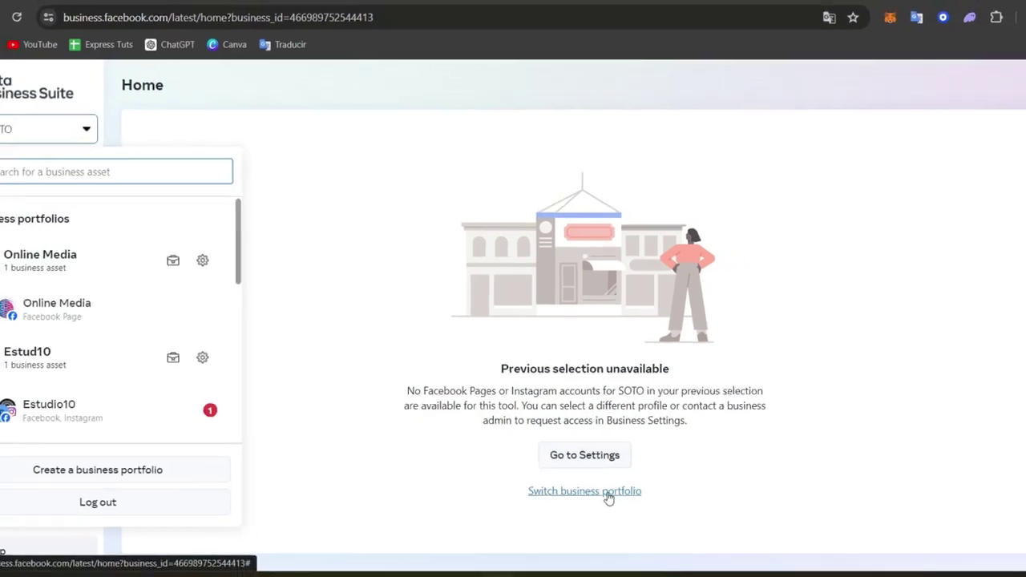
{"action": "scroll", "coordinate": [101, 323], "scroll_direction": "down", "scroll_amount": 5}
{"action": "key", "text": "Escape"}
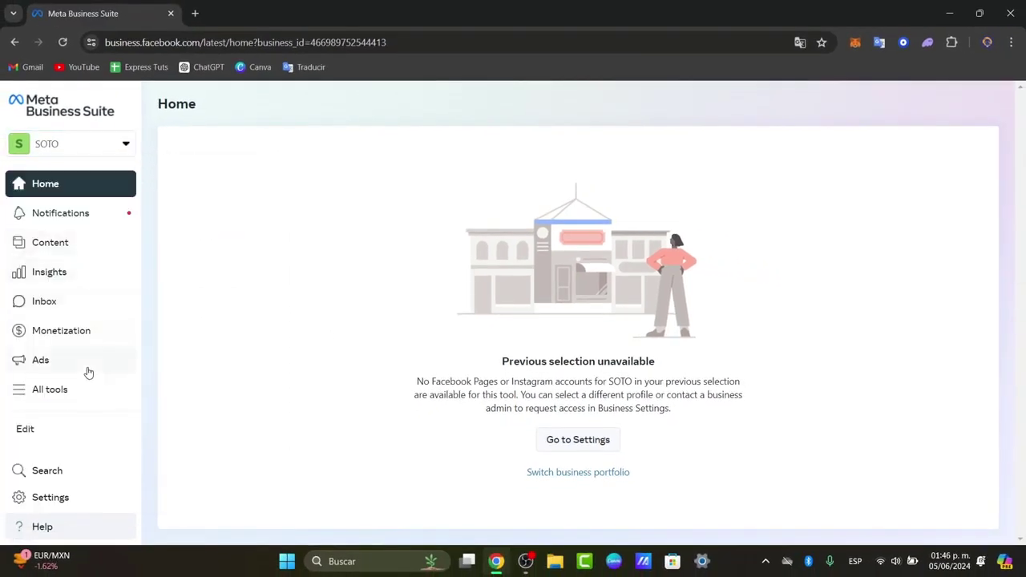
{"action": "left_click", "coordinate": [61, 393]}
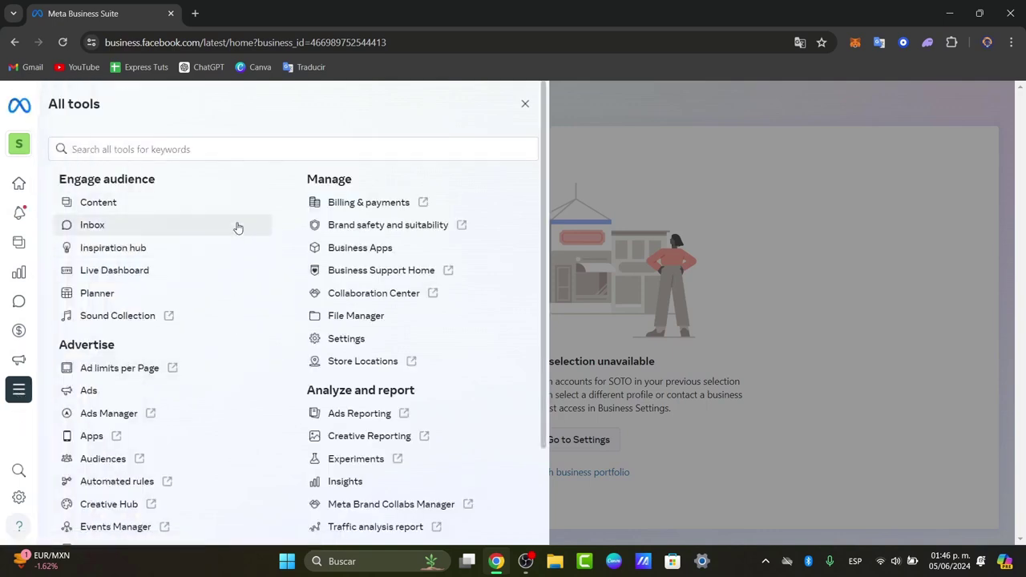
Step: Go to Ads under Advertise and start creating a first ad
{"action": "scroll", "coordinate": [230, 348], "scroll_direction": "down", "scroll_amount": 1}
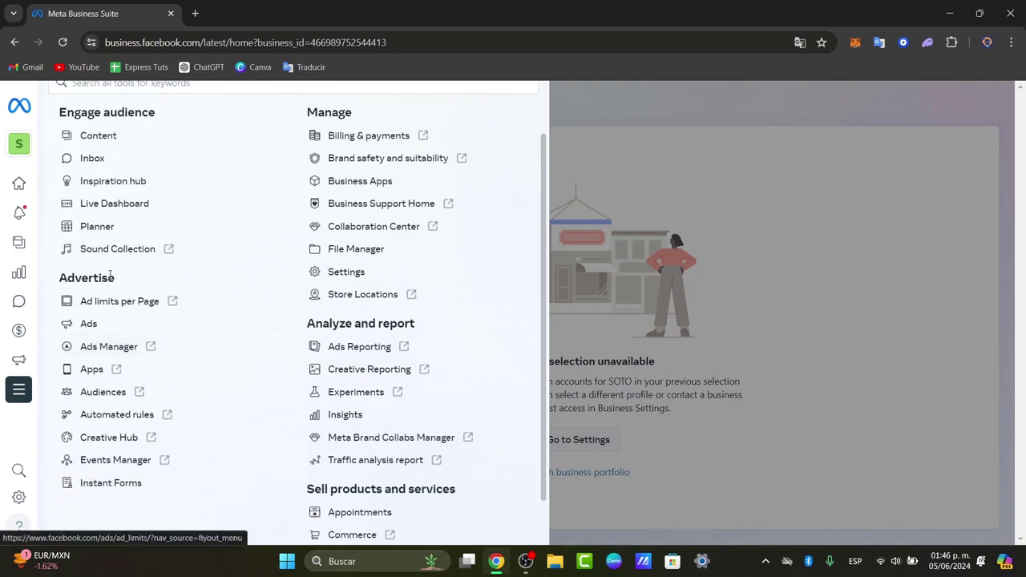
{"action": "left_click_drag", "start_coordinate": [112, 278], "coordinate": [48, 284]}
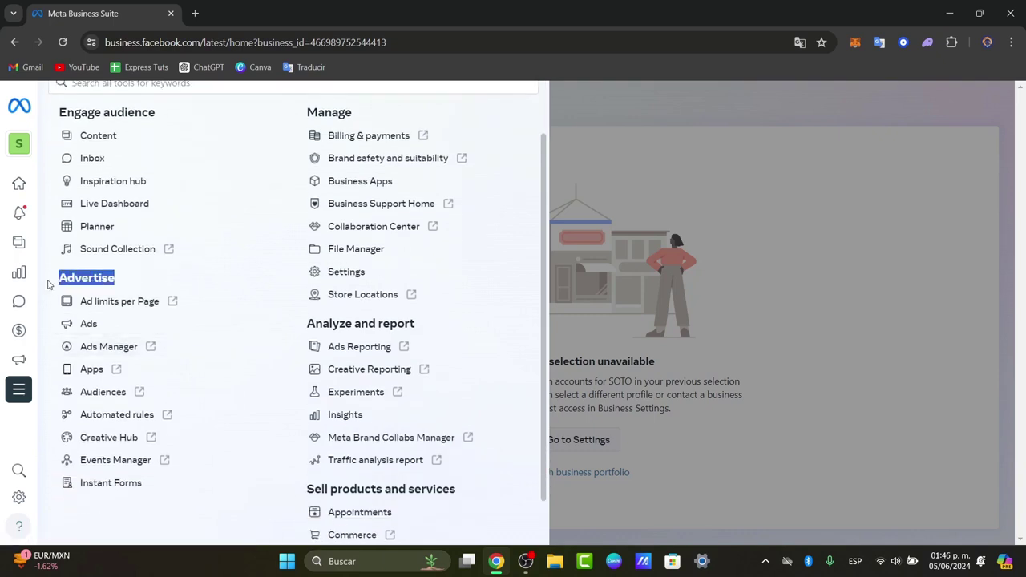
{"action": "left_click", "coordinate": [94, 323]}
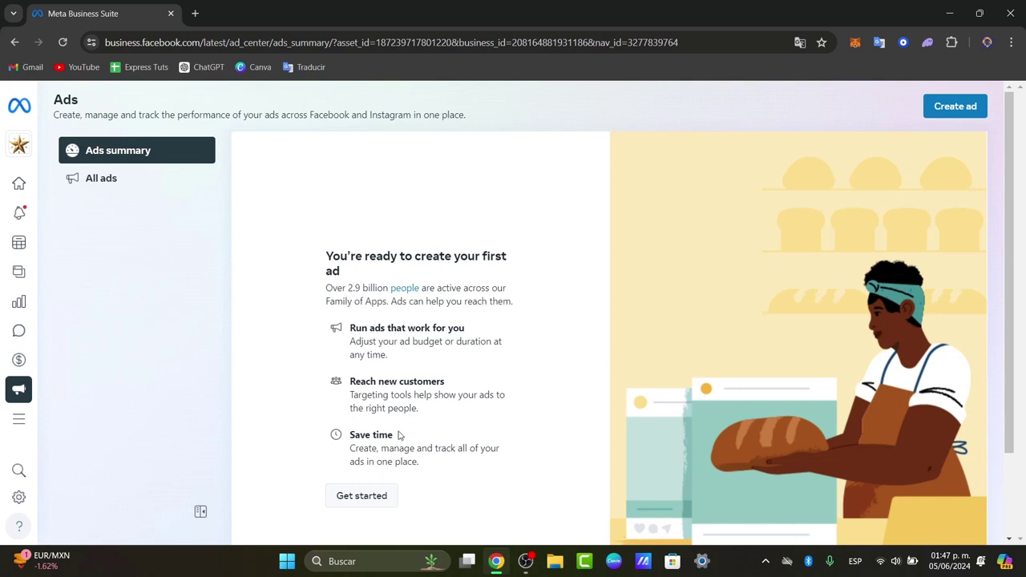
{"action": "left_click", "coordinate": [362, 496]}
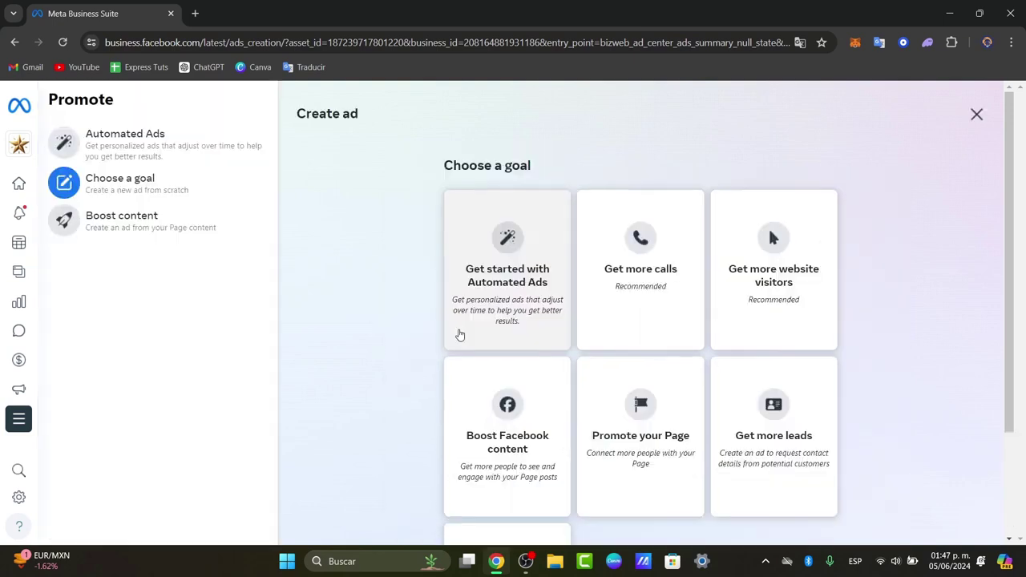
Step: Switch the active business portfolio to SOTO from the portfolio list
{"action": "scroll", "coordinate": [705, 401], "scroll_direction": "down", "scroll_amount": 2}
{"action": "scroll", "coordinate": [747, 412], "scroll_direction": "up", "scroll_amount": 2}
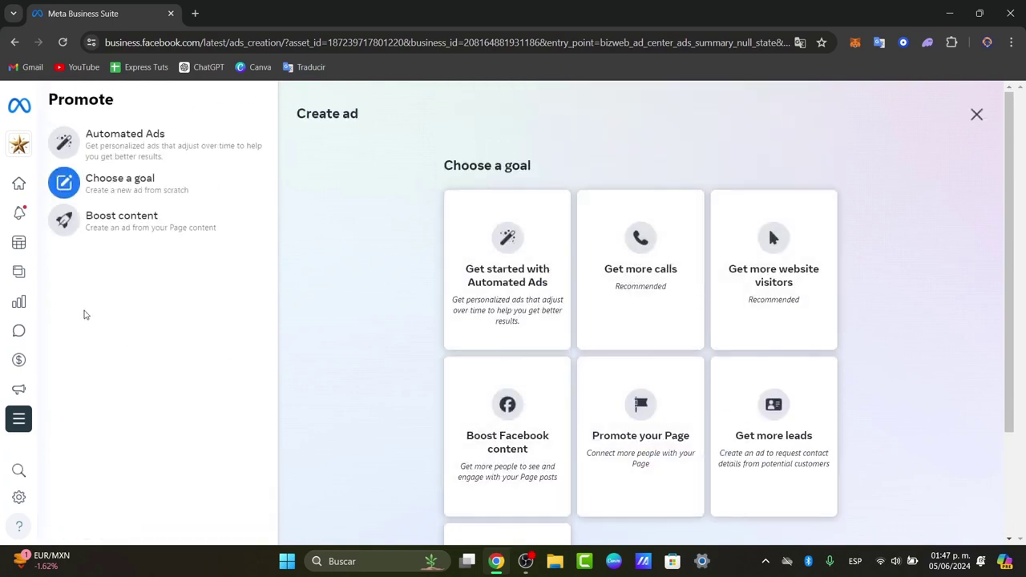
{"action": "left_click", "coordinate": [62, 145]}
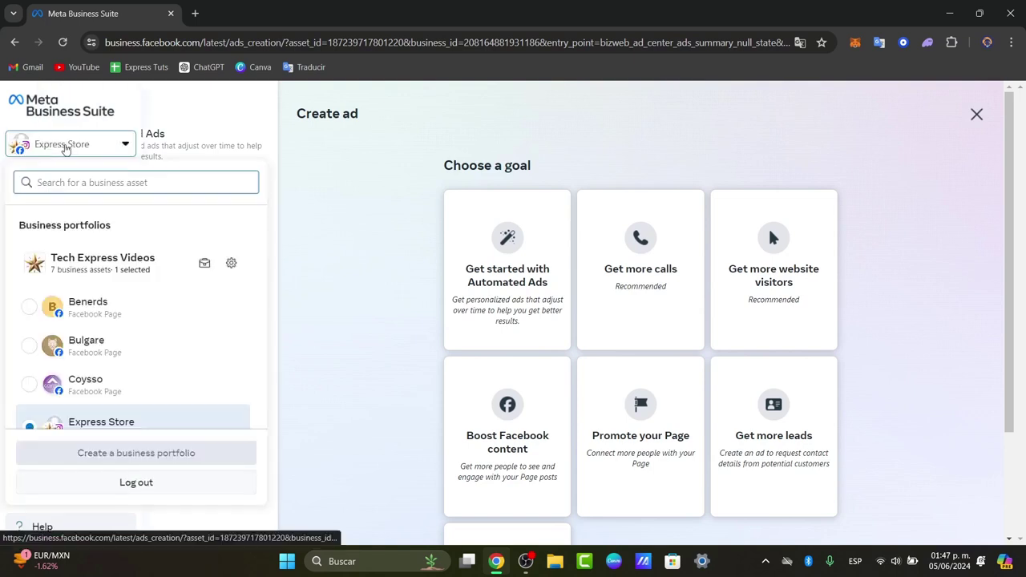
{"action": "scroll", "coordinate": [143, 320], "scroll_direction": "down", "scroll_amount": 5}
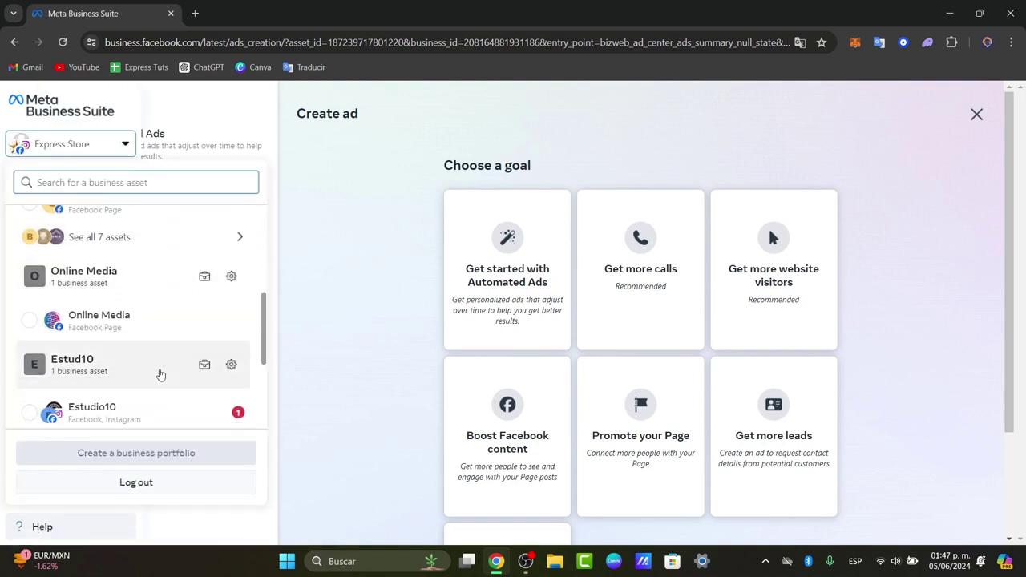
{"action": "scroll", "coordinate": [157, 374], "scroll_direction": "down", "scroll_amount": 3}
{"action": "left_click", "coordinate": [137, 408]}
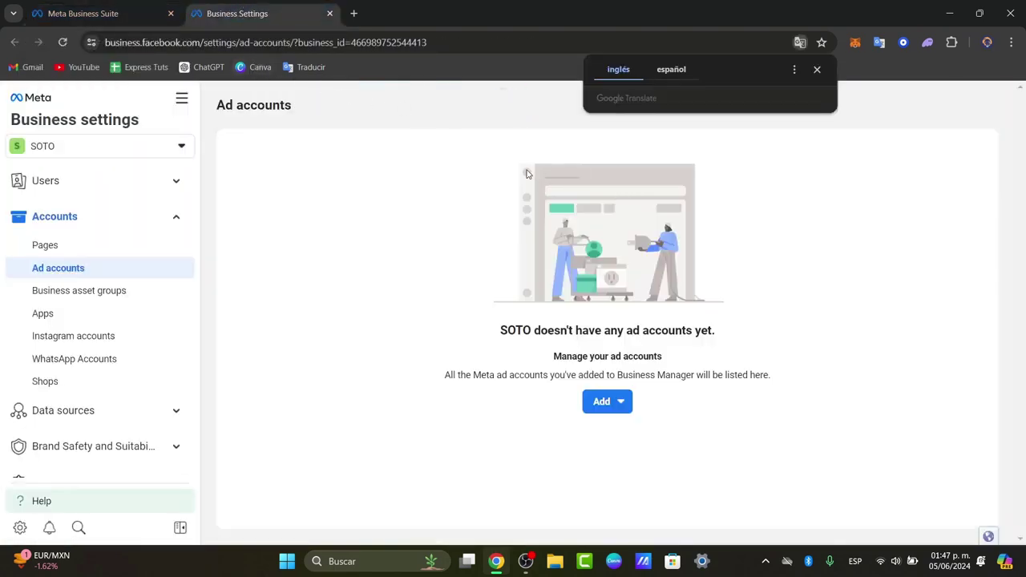
Step: Try adding an existing ad account on the Ad accounts page, then abandon it
{"action": "left_click", "coordinate": [80, 224]}
{"action": "left_click", "coordinate": [78, 222]}
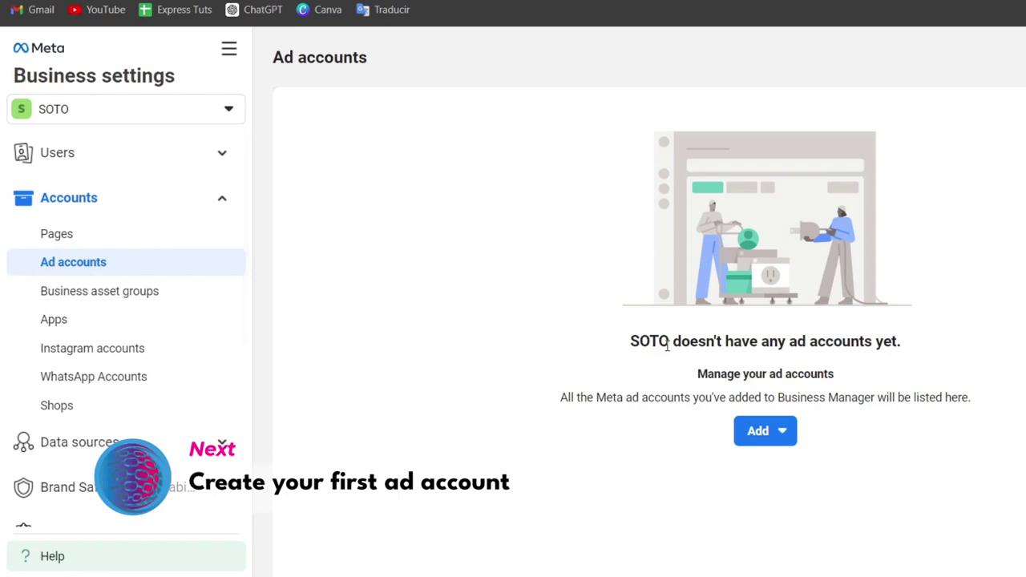
{"action": "left_click_drag", "start_coordinate": [667, 342], "coordinate": [922, 348]}
{"action": "left_click", "coordinate": [931, 361]}
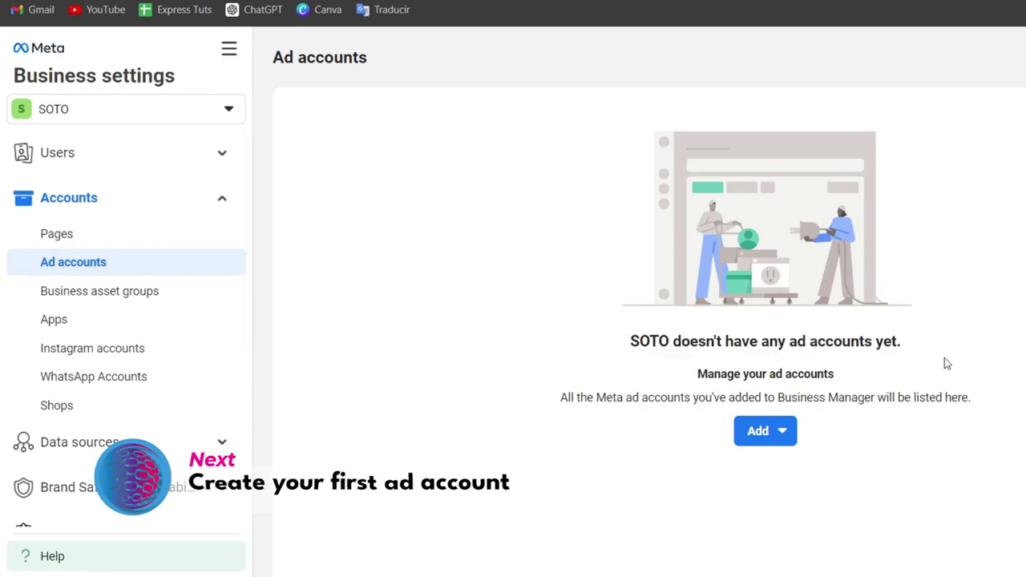
{"action": "left_click", "coordinate": [764, 435]}
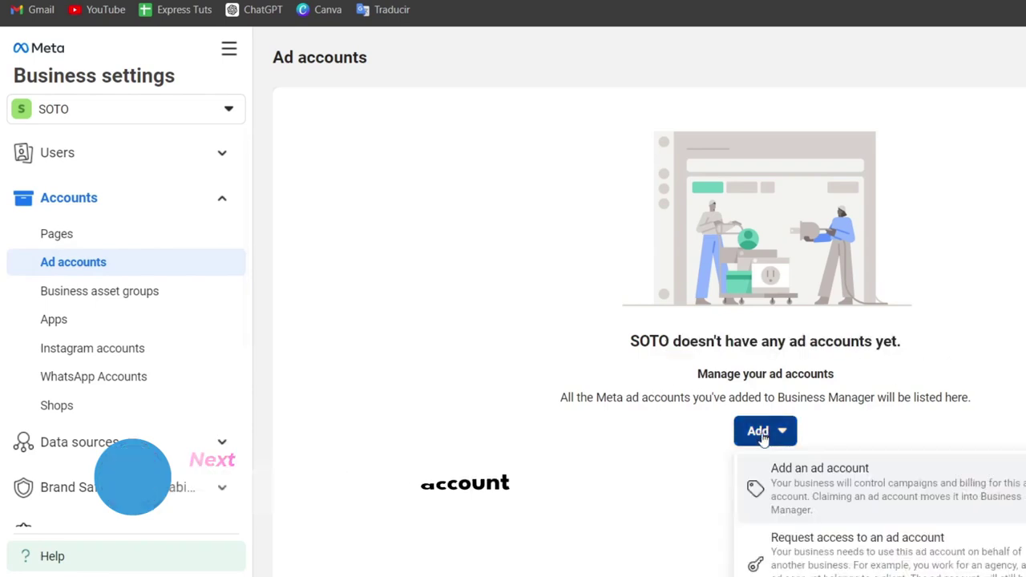
{"action": "left_click", "coordinate": [920, 496]}
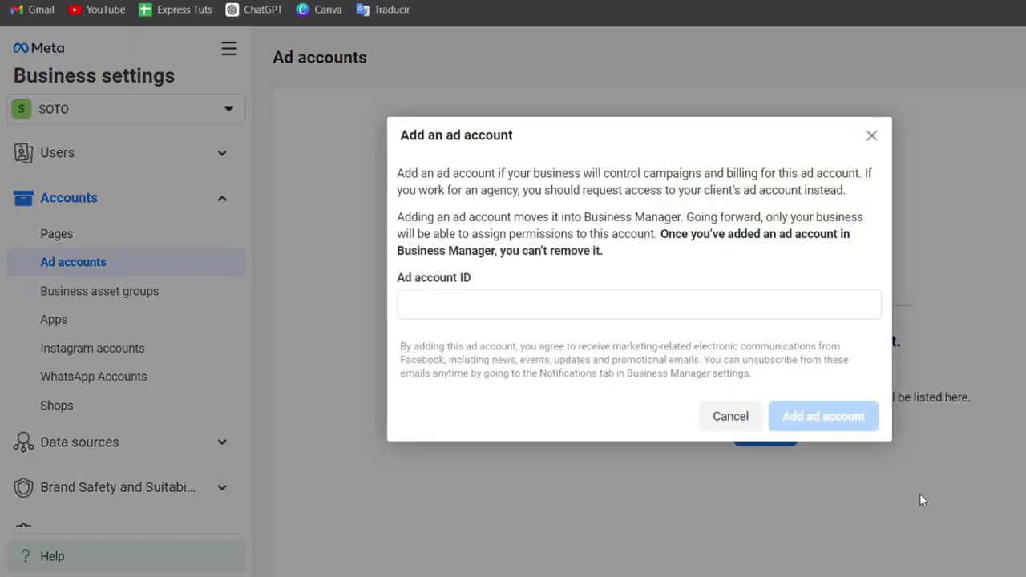
{"action": "left_click", "coordinate": [642, 306]}
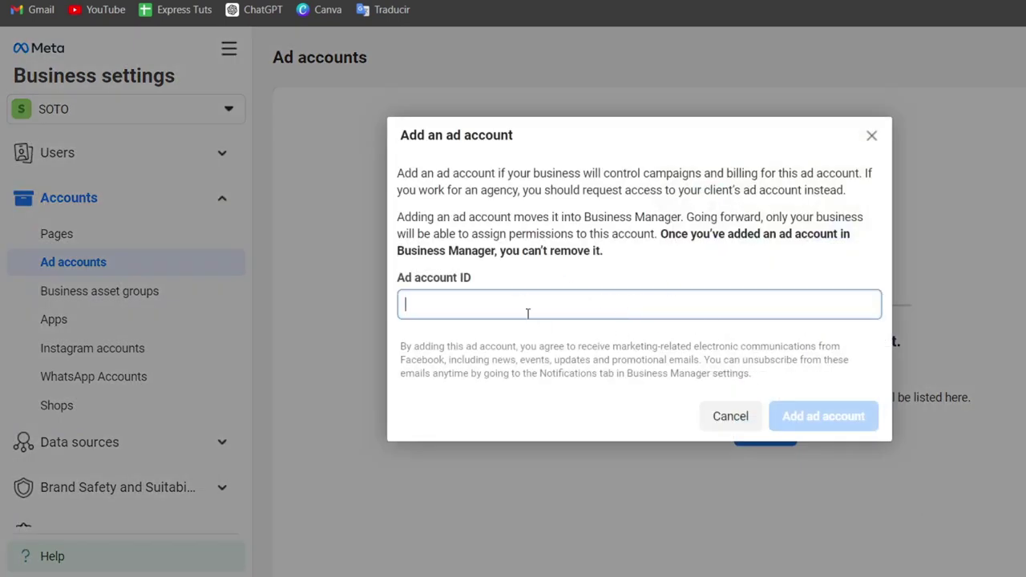
{"action": "left_click", "coordinate": [729, 424]}
Step: Create a new ad account named SOTO used for the SOTO business
{"action": "left_click", "coordinate": [766, 431]}
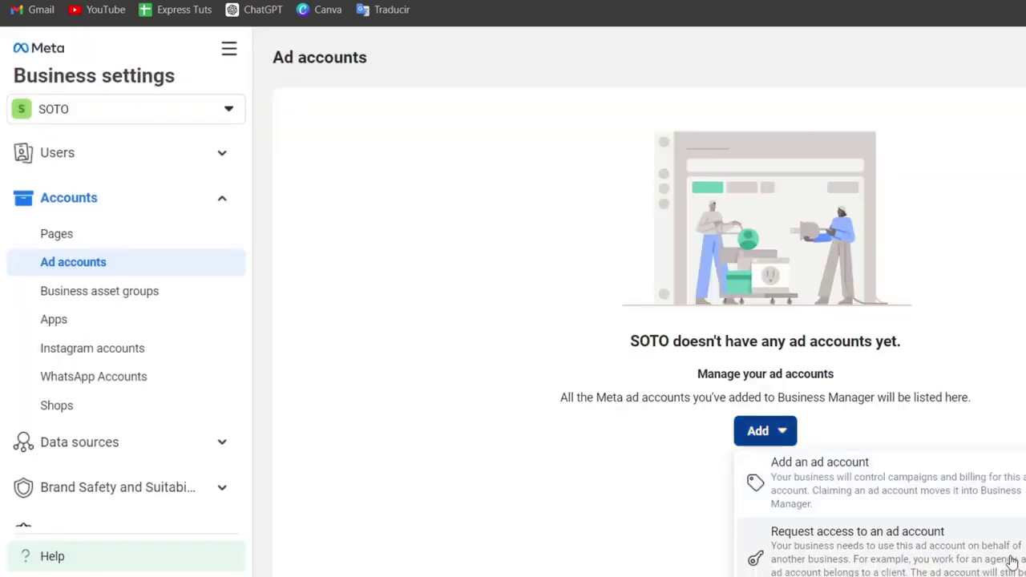
{"action": "scroll", "coordinate": [881, 513], "scroll_direction": "down", "scroll_amount": 1}
{"action": "scroll", "coordinate": [882, 513], "scroll_direction": "up", "scroll_amount": 1}
{"action": "scroll", "coordinate": [968, 503], "scroll_direction": "down", "scroll_amount": 1}
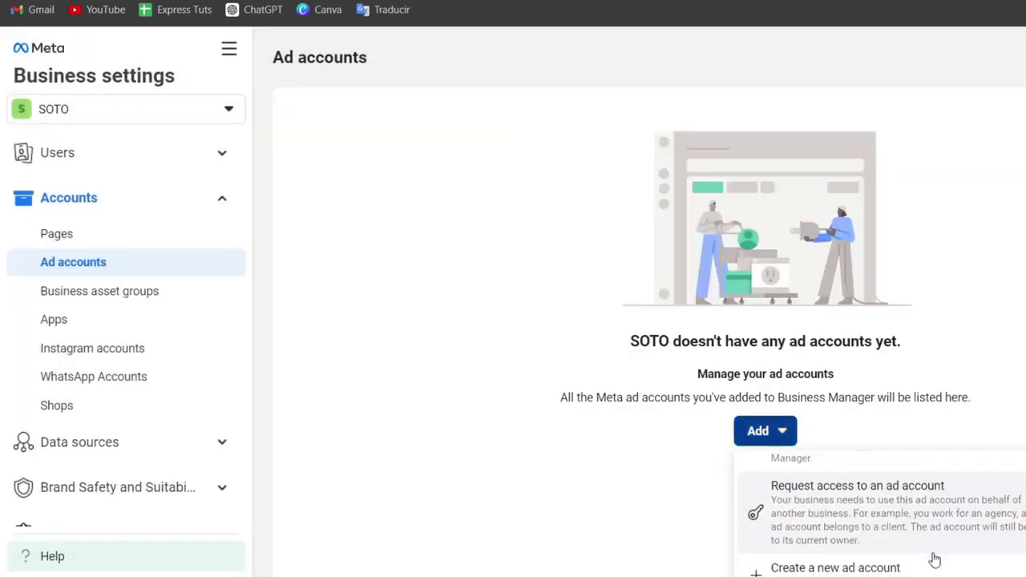
{"action": "left_click", "coordinate": [934, 561]}
{"action": "left_click", "coordinate": [633, 380]}
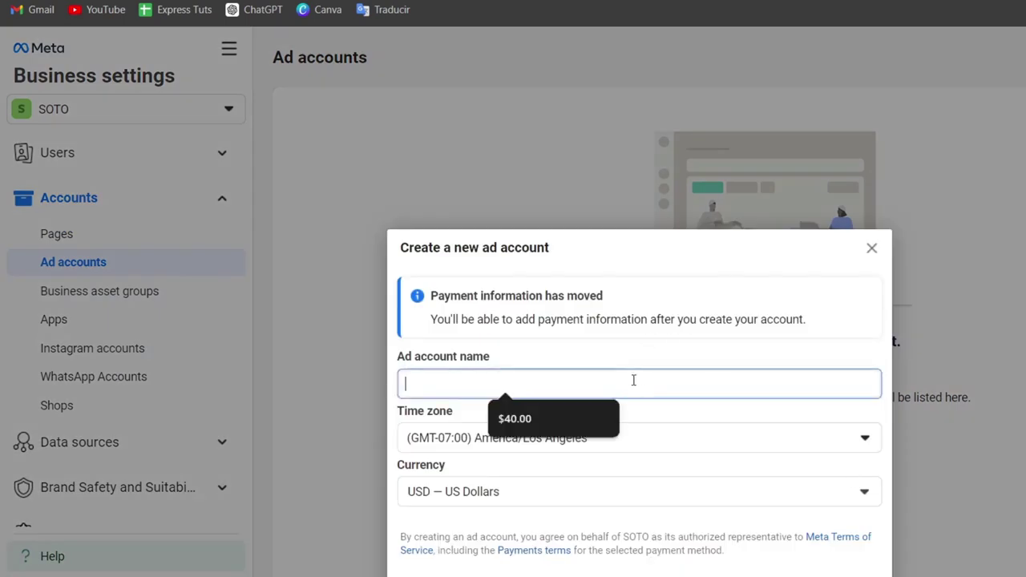
{"action": "type", "text": "SOTO"}
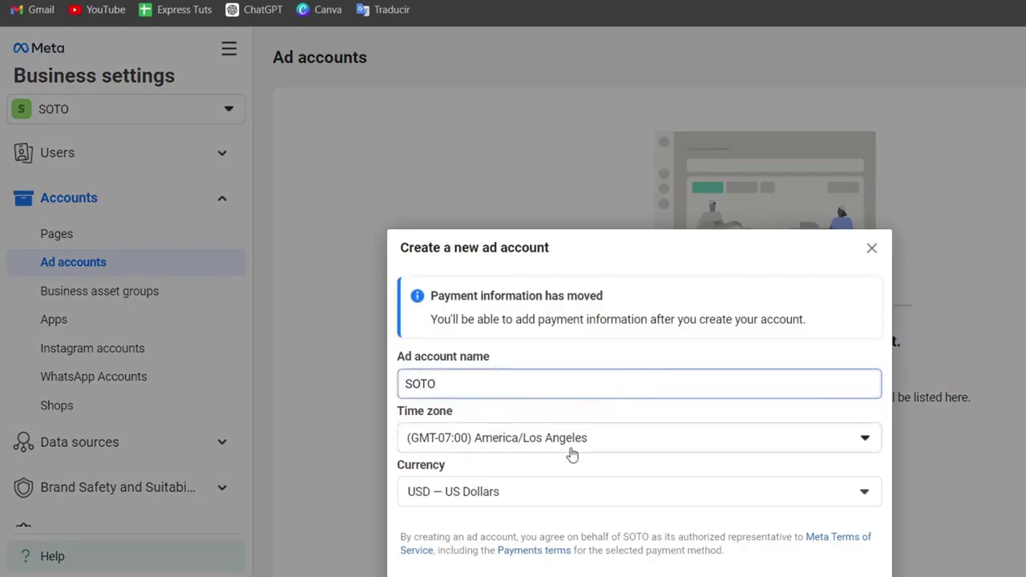
{"action": "left_click", "coordinate": [841, 574]}
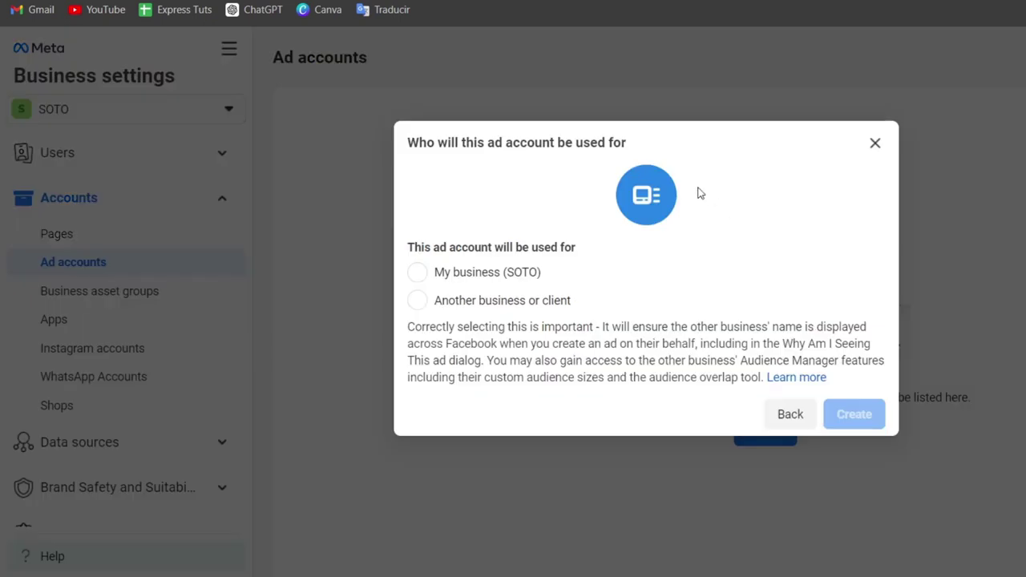
{"action": "left_click", "coordinate": [494, 283]}
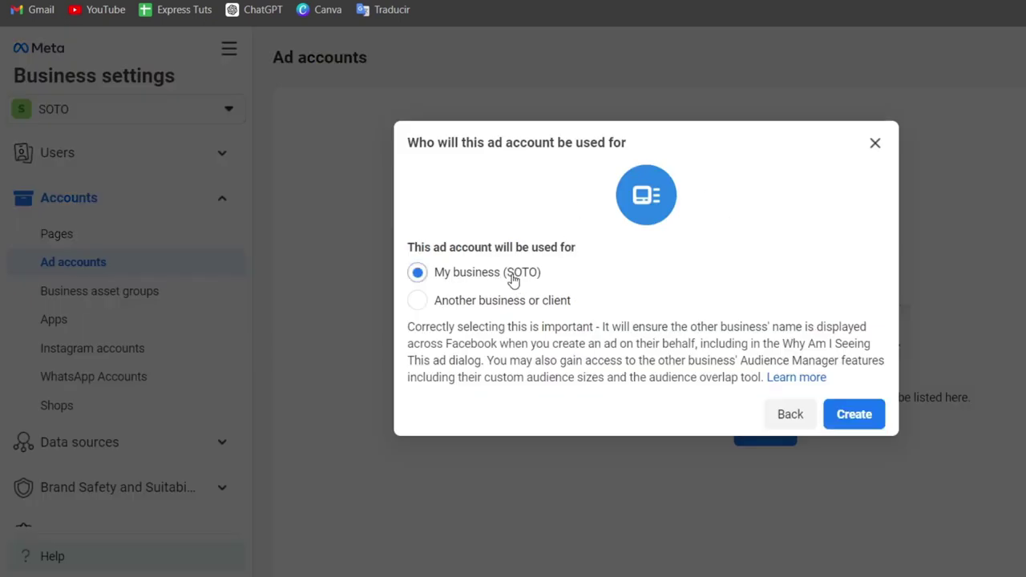
{"action": "left_click", "coordinate": [864, 424]}
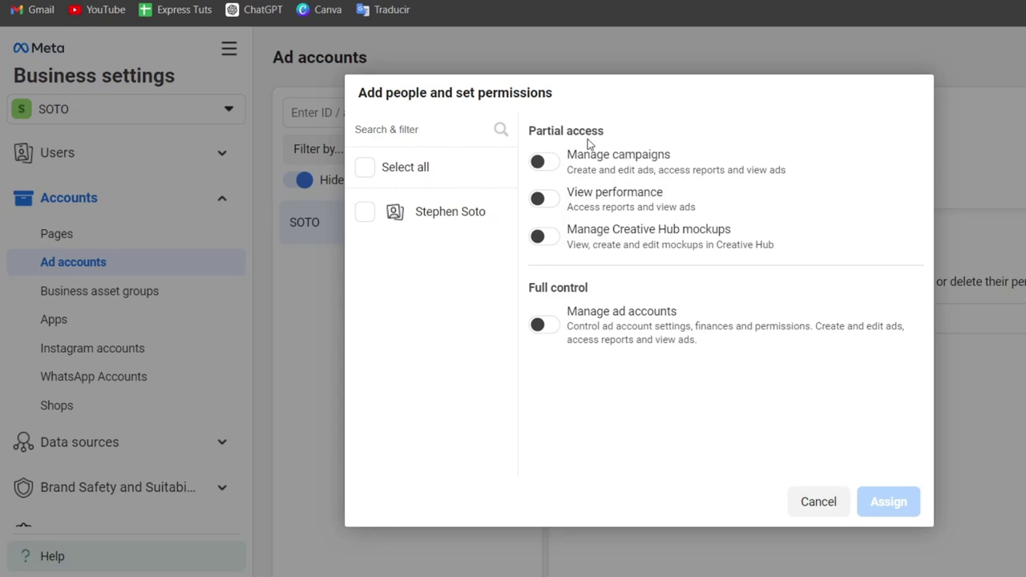
Step: Select Manage campaigns and full-control permissions for the portfolio's one person
{"action": "left_click", "coordinate": [552, 163]}
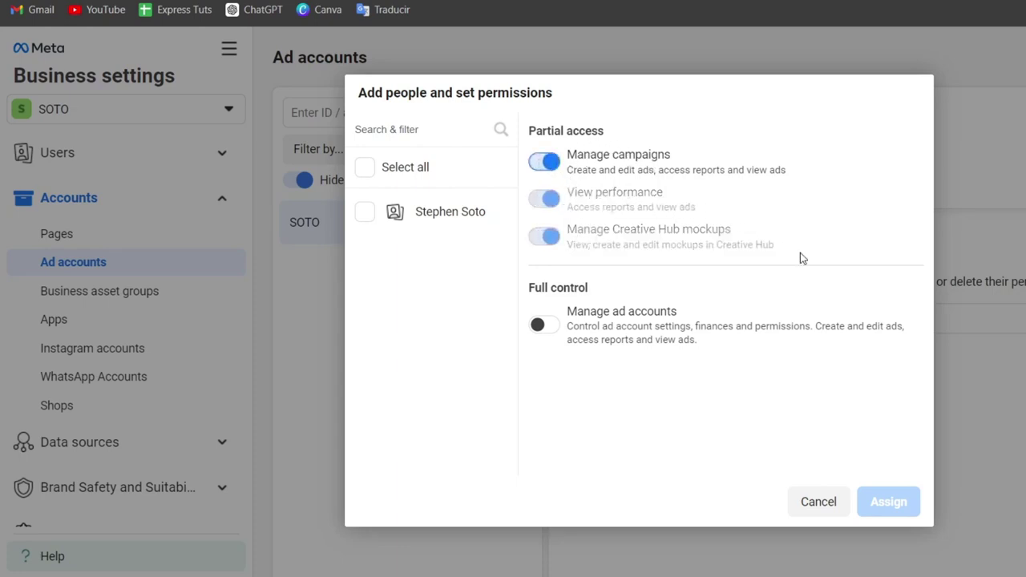
{"action": "left_click", "coordinate": [555, 324]}
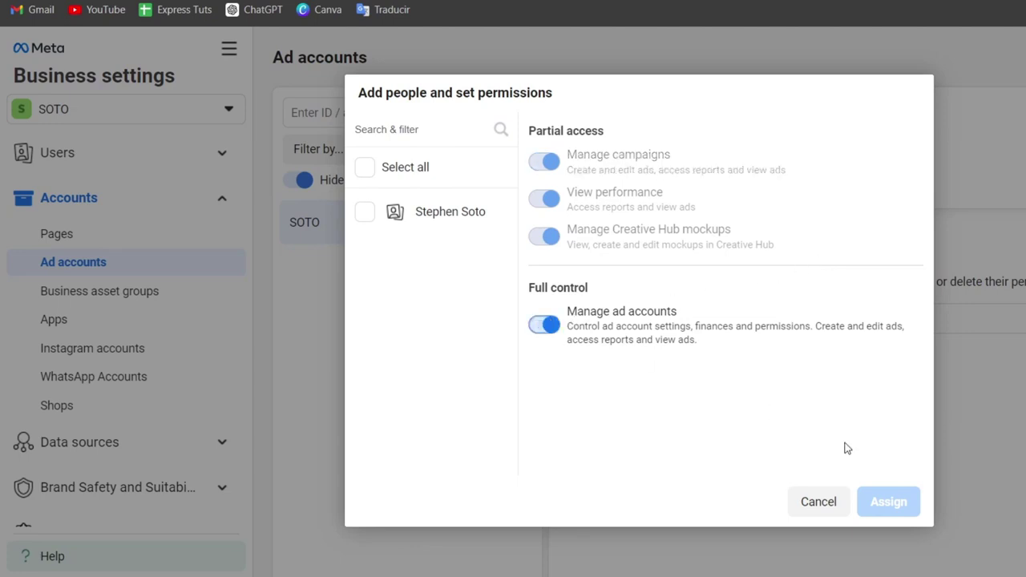
{"action": "left_click", "coordinate": [366, 213]}
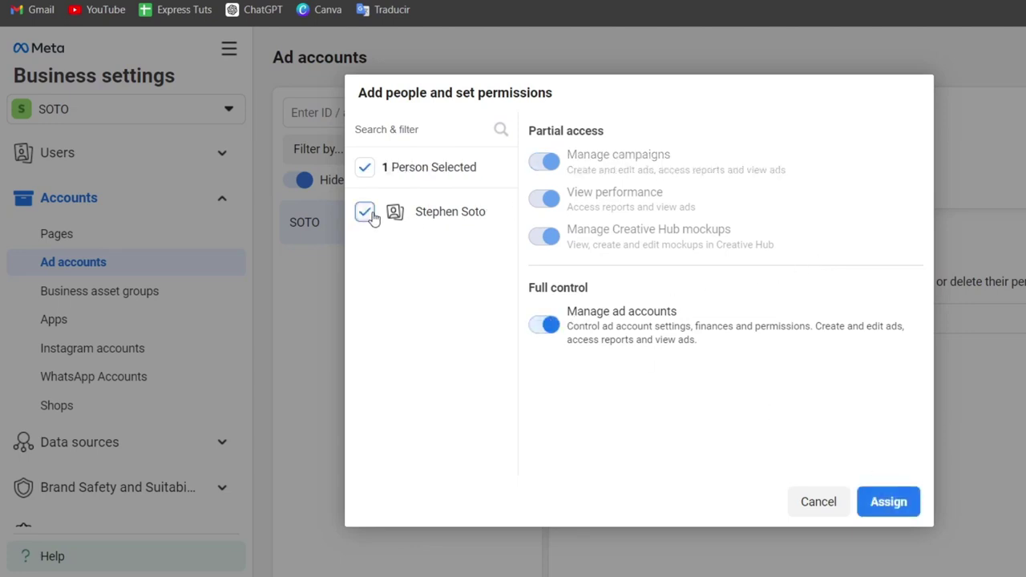
Step: Assign the permissions, then start payment setup with Mexico and US Dollars
{"action": "left_click", "coordinate": [888, 503]}
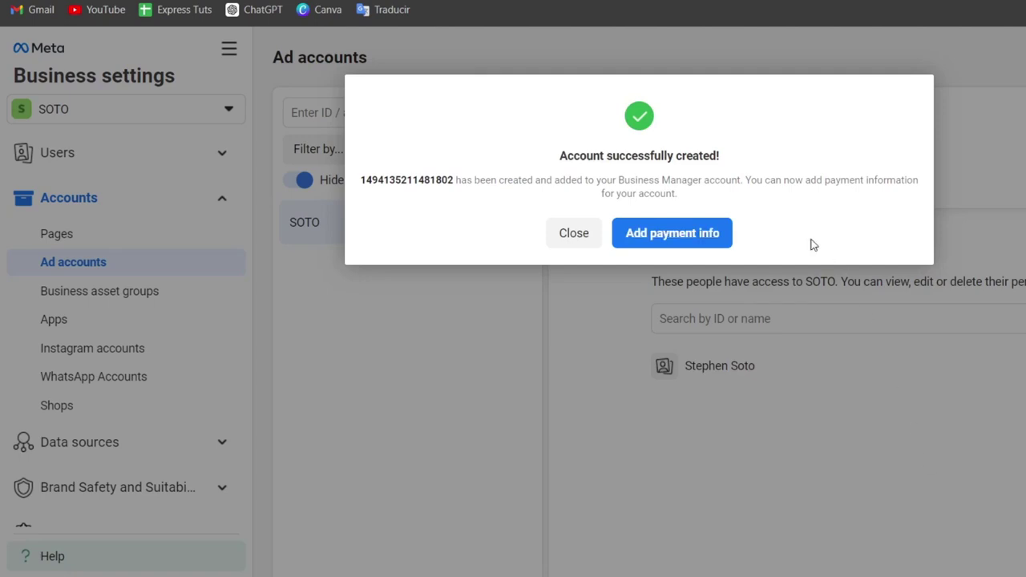
{"action": "left_click", "coordinate": [641, 242]}
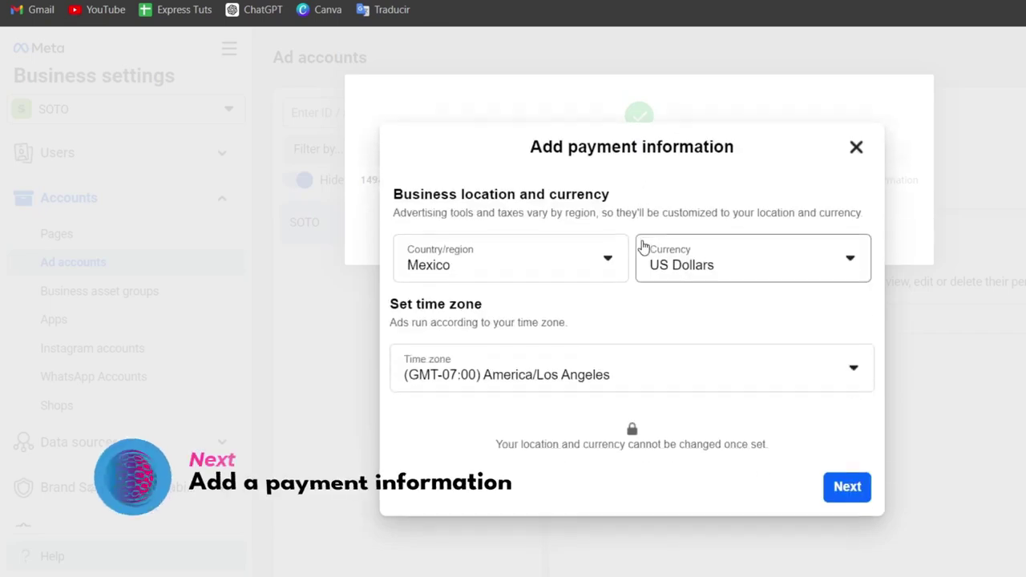
{"action": "left_click", "coordinate": [848, 488]}
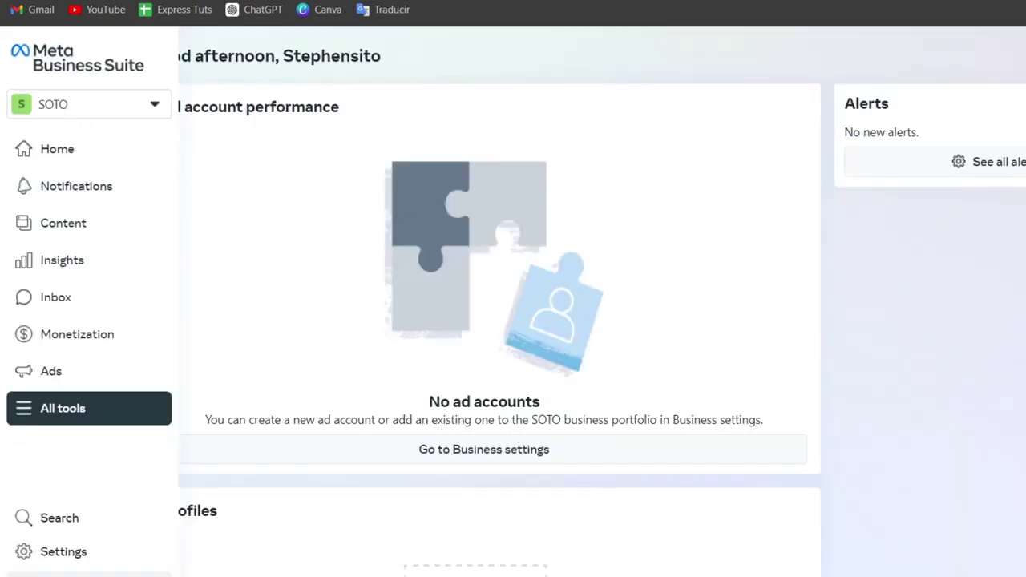
Step: Reload the Business Suite home and open the business portfolio settings
{"action": "key", "text": "F5"}
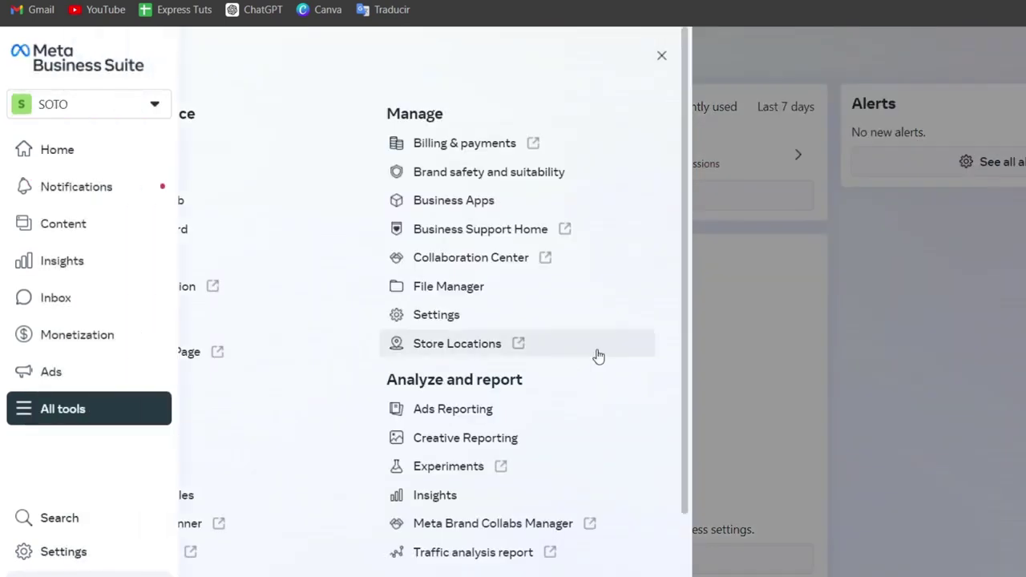
{"action": "left_click", "coordinate": [468, 320]}
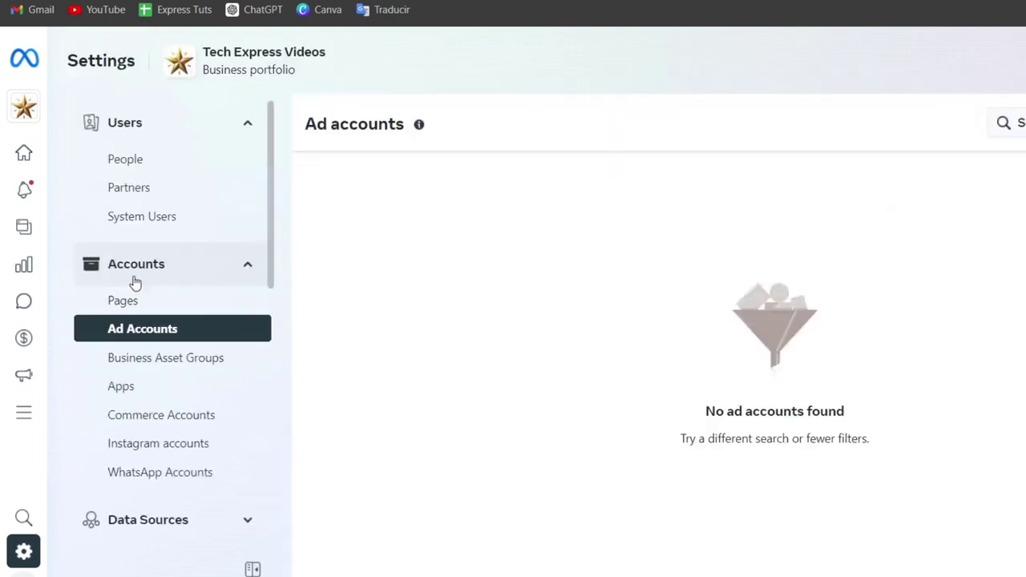
Step: View the portfolio's Facebook Pages and the add-Page options, then dismiss them
{"action": "left_click", "coordinate": [128, 308]}
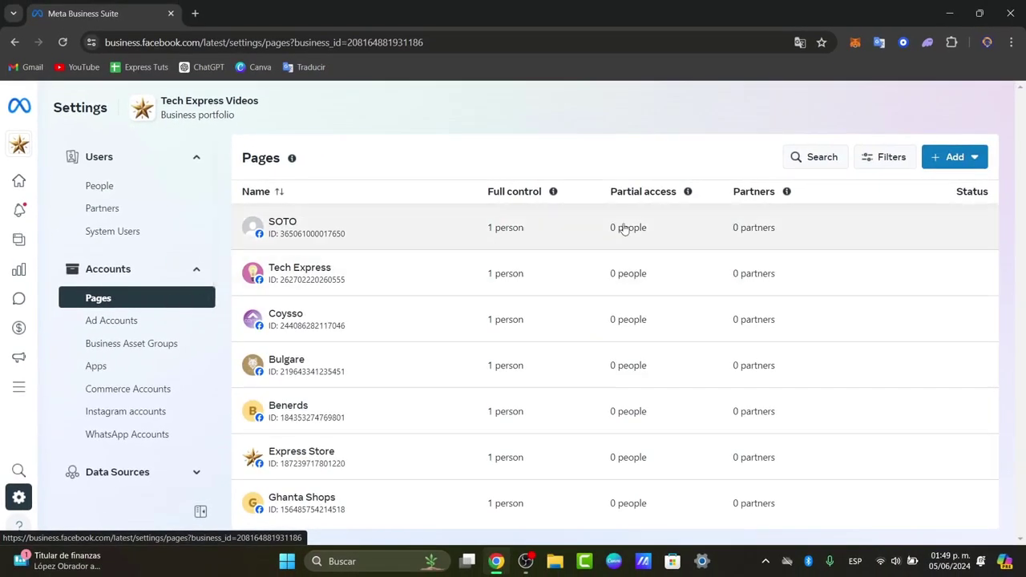
{"action": "left_click", "coordinate": [953, 163]}
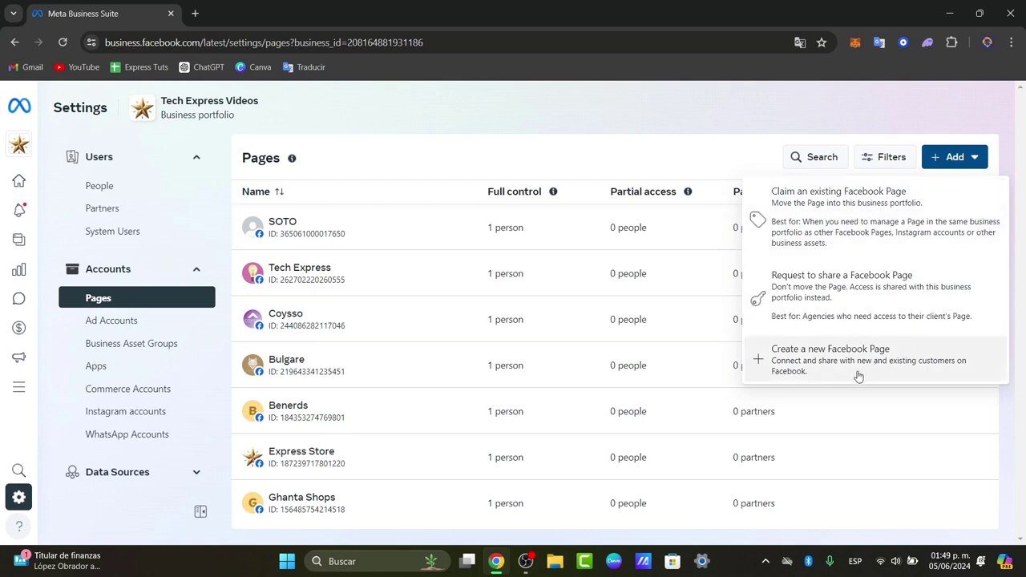
{"action": "left_click", "coordinate": [597, 140]}
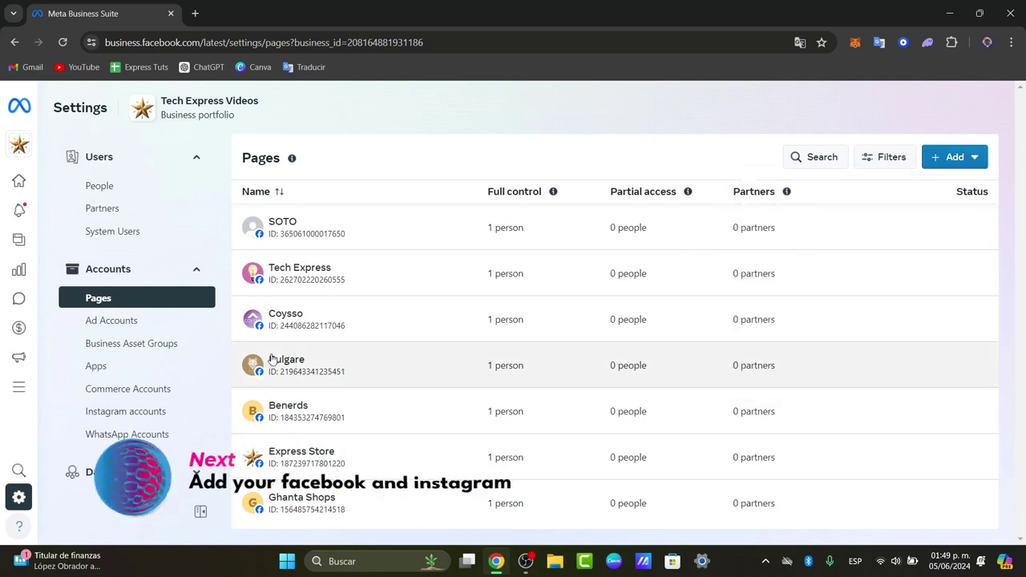
Step: Open Instagram accounts, cancel claiming an account, and bring up All tools
{"action": "left_click", "coordinate": [136, 411]}
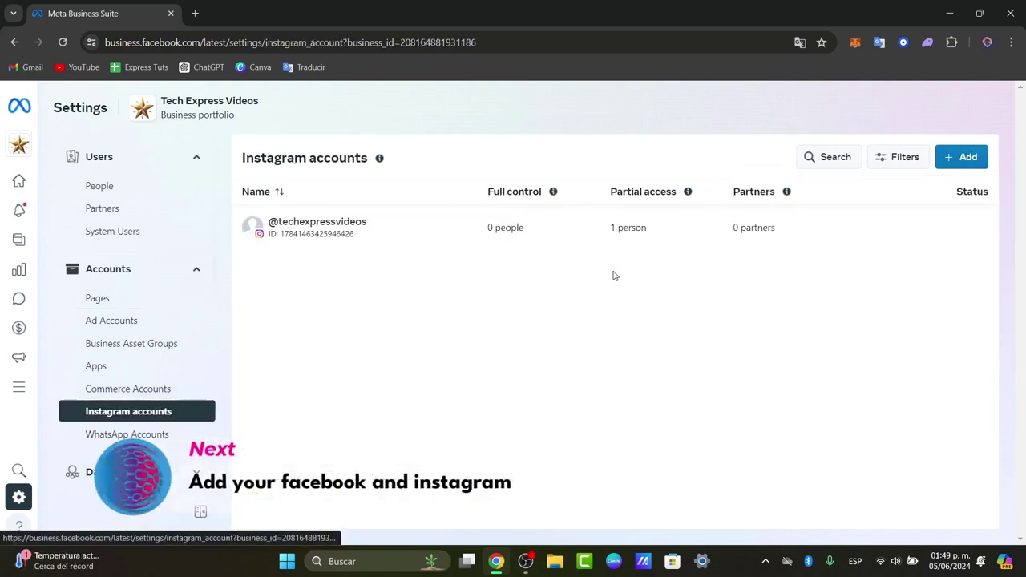
{"action": "left_click", "coordinate": [961, 157]}
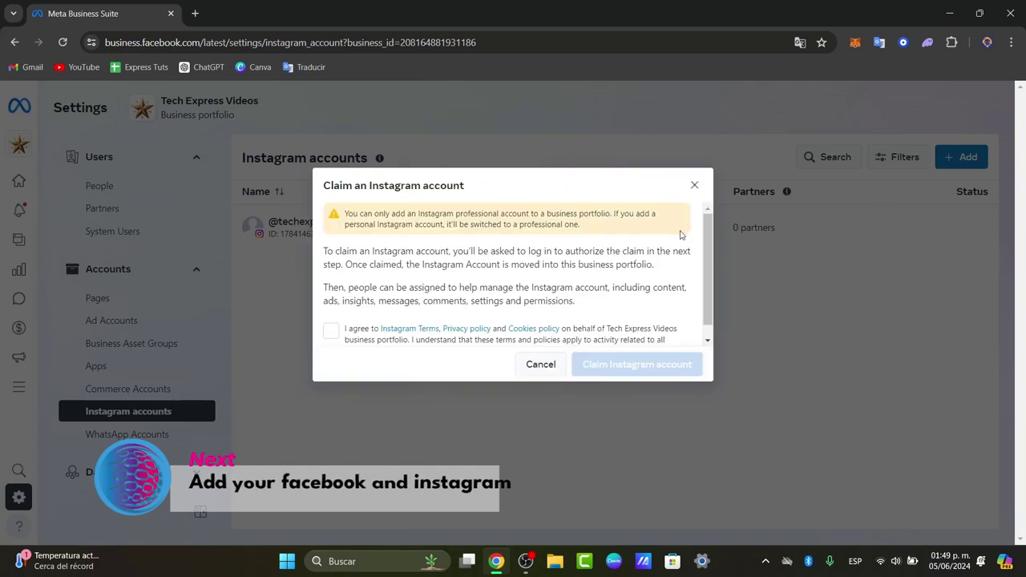
{"action": "scroll", "coordinate": [513, 265], "scroll_direction": "down", "scroll_amount": 1}
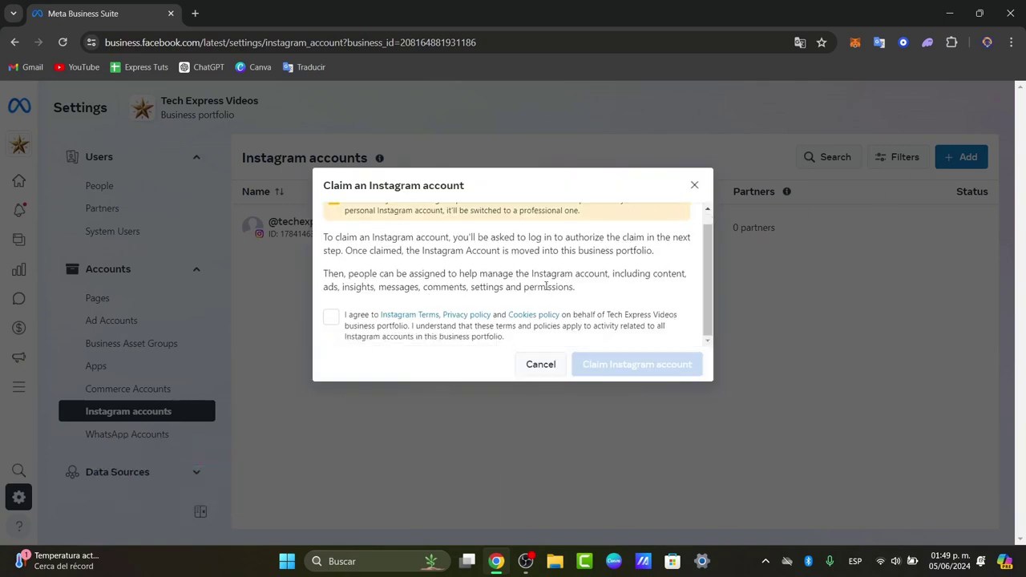
{"action": "left_click", "coordinate": [540, 364]}
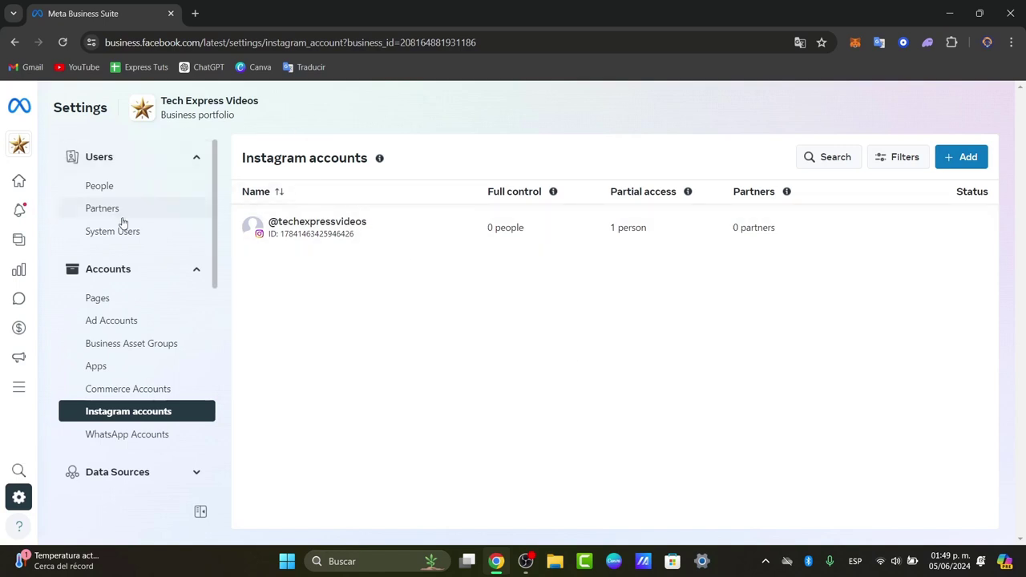
{"action": "left_click", "coordinate": [14, 393]}
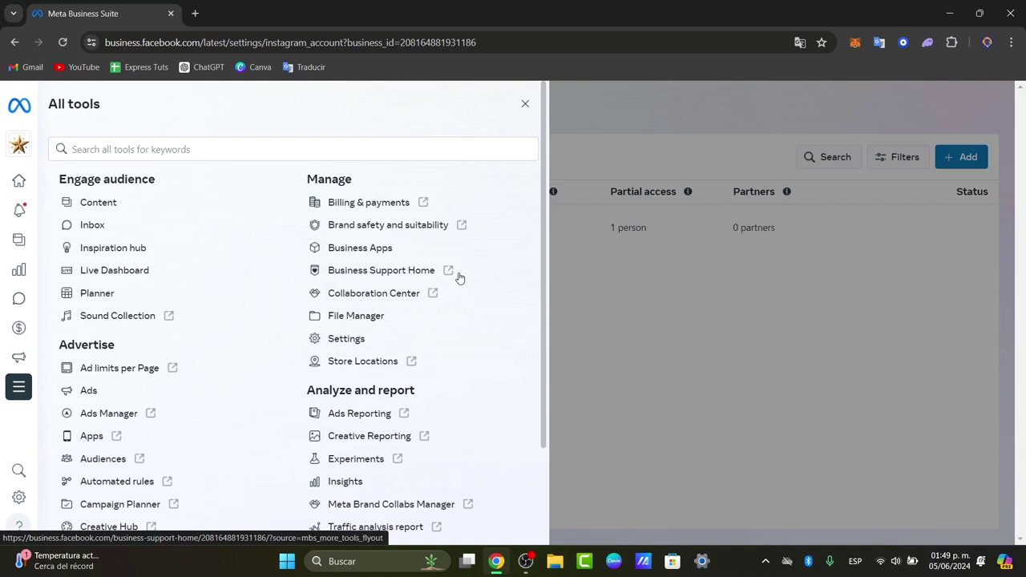
Step: Dismiss the Translate popup and check the Tech Express ADS account in the ad account selector
{"action": "mouse_move", "coordinate": [28, 387]}
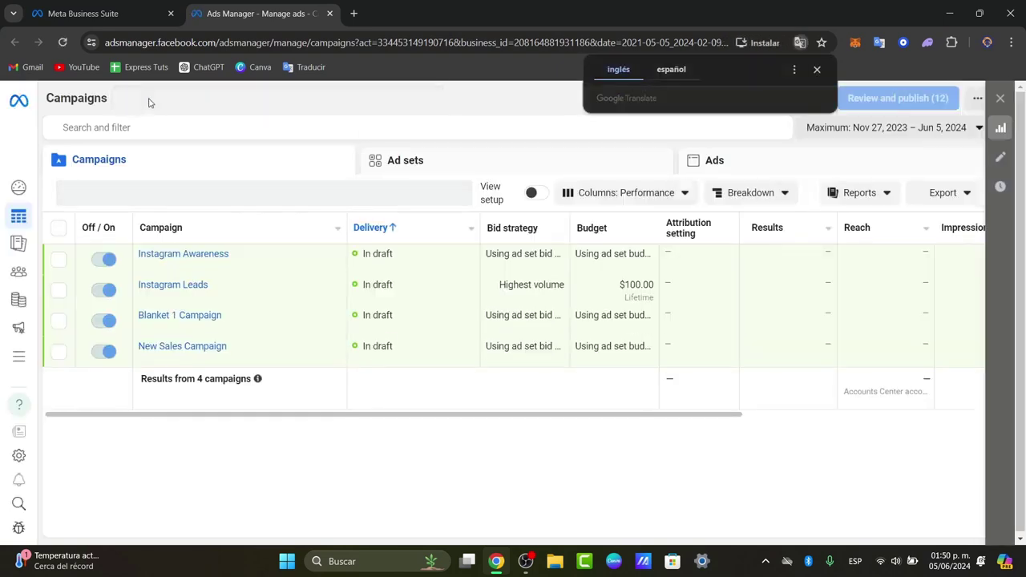
{"action": "left_click", "coordinate": [816, 69]}
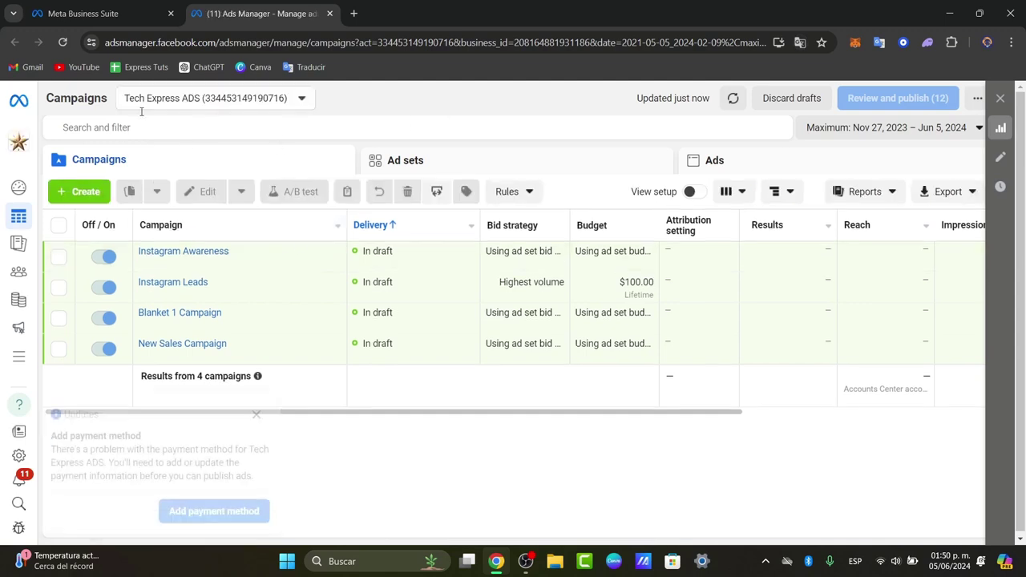
{"action": "left_click", "coordinate": [183, 101]}
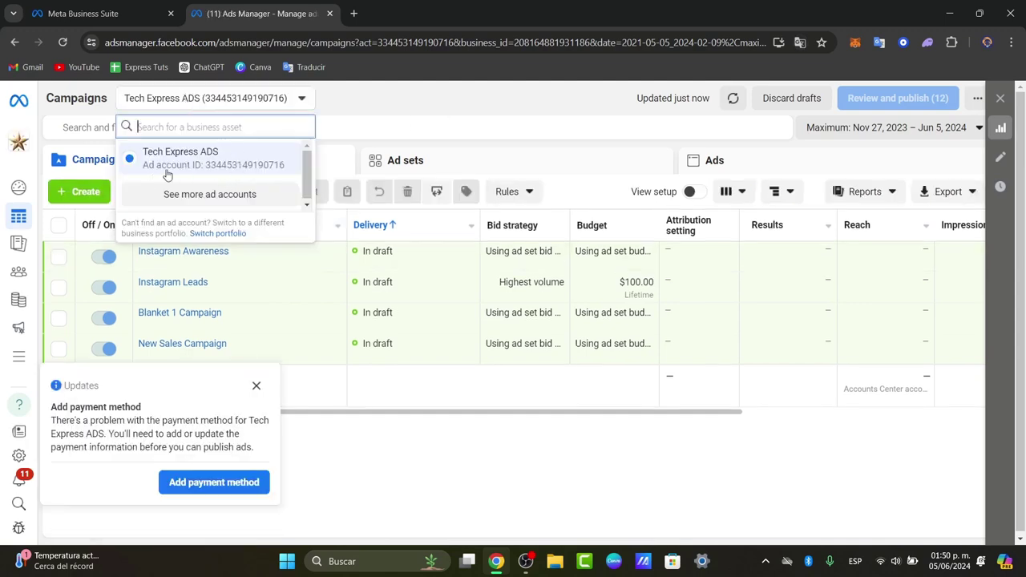
{"action": "left_click", "coordinate": [212, 168]}
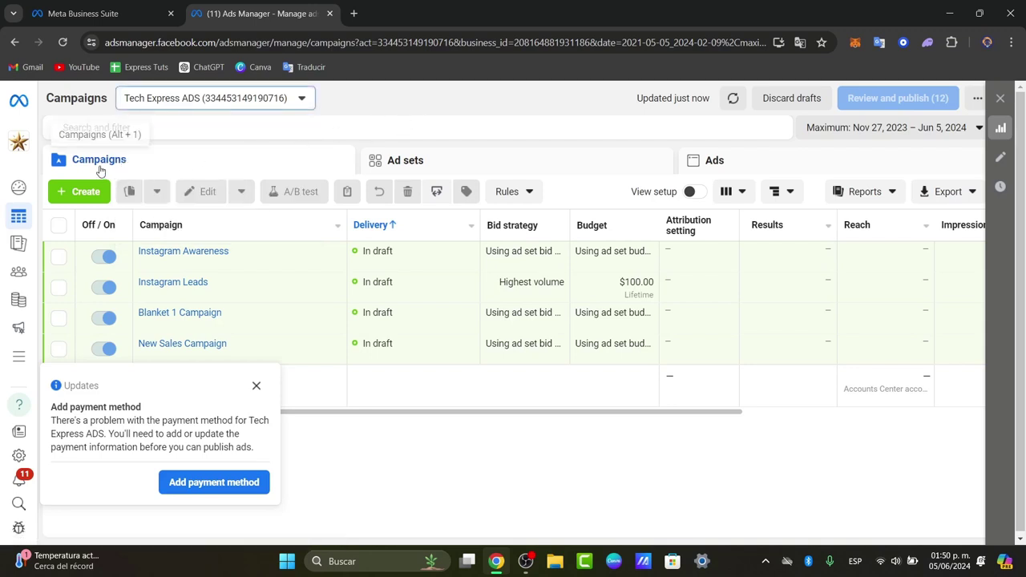
Step: Look through the Ad sets and Ads tabs, dismiss the payment notice, and return to Campaigns
{"action": "left_click", "coordinate": [473, 168]}
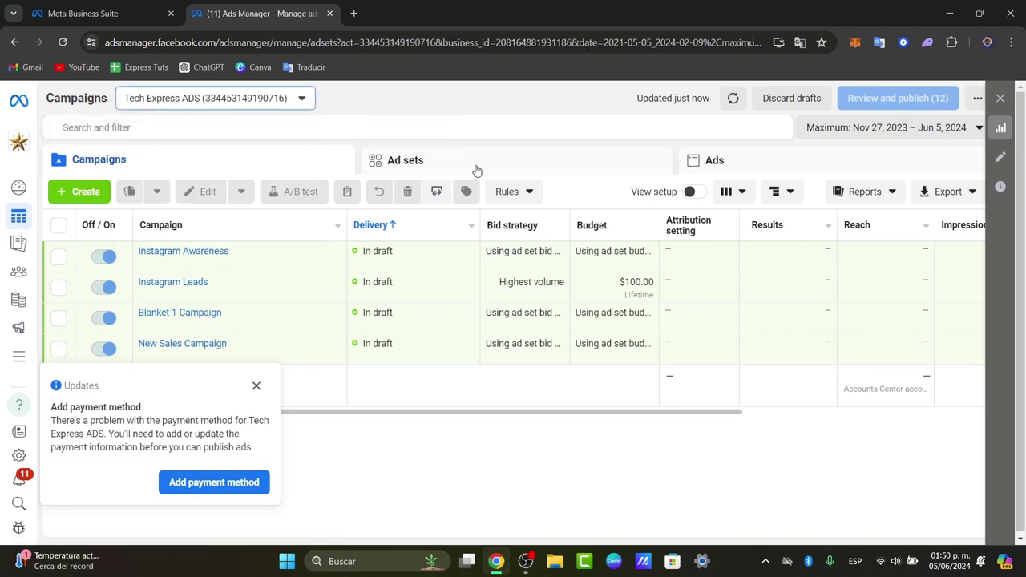
{"action": "left_click", "coordinate": [734, 163]}
{"action": "left_click", "coordinate": [256, 386]}
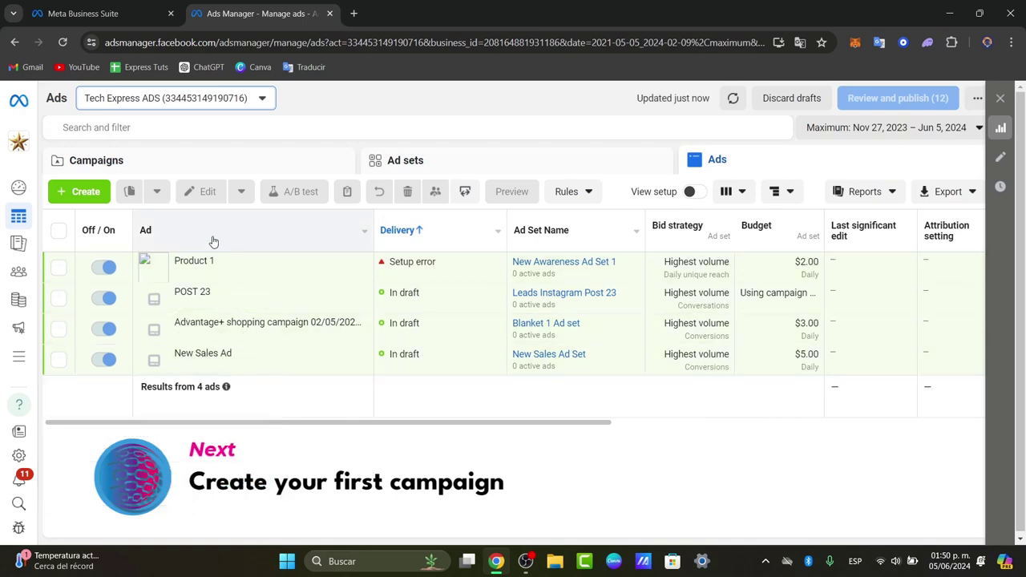
{"action": "left_click", "coordinate": [156, 167]}
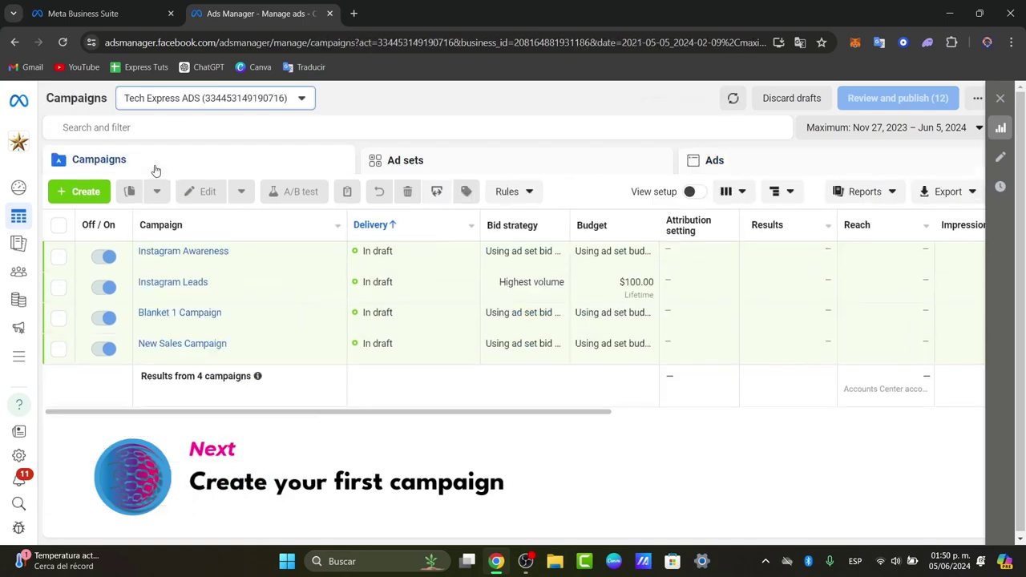
Step: Start a new campaign with Traffic as its objective
{"action": "left_click", "coordinate": [85, 194]}
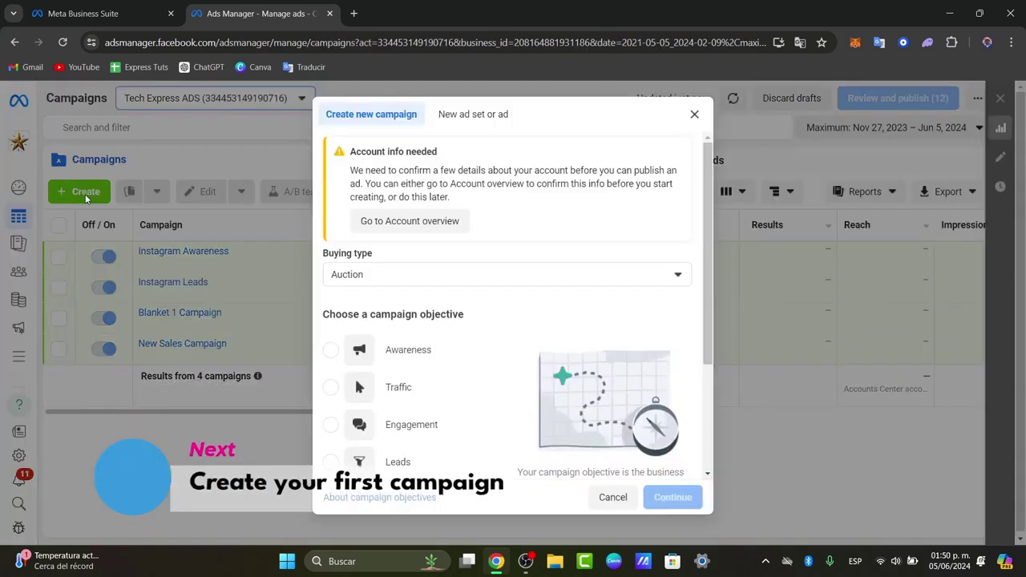
{"action": "left_click_drag", "start_coordinate": [441, 314], "coordinate": [501, 319]}
{"action": "scroll", "coordinate": [558, 319], "scroll_direction": "down", "scroll_amount": 1}
{"action": "scroll", "coordinate": [558, 318], "scroll_direction": "down", "scroll_amount": 2}
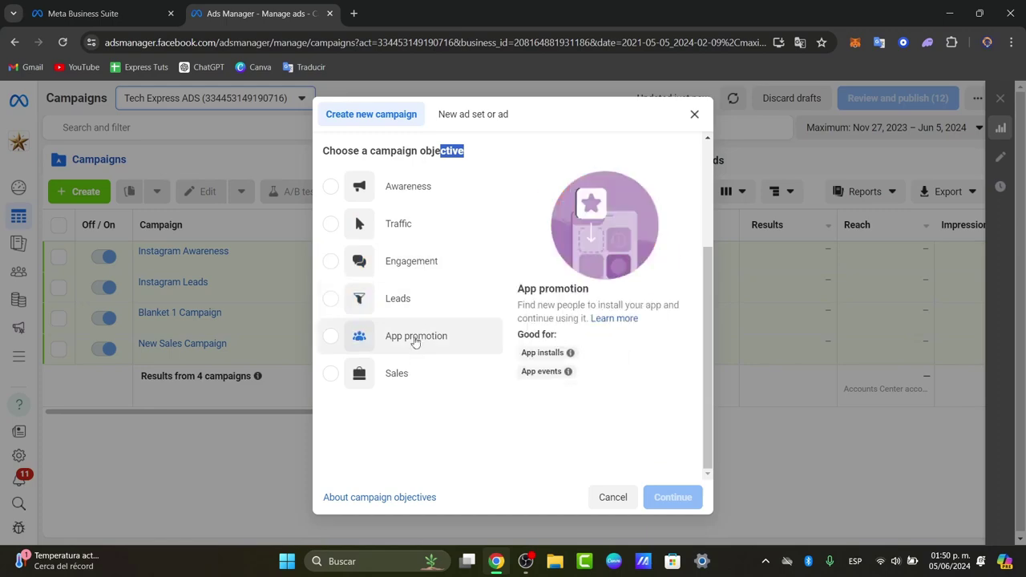
{"action": "left_click", "coordinate": [409, 231]}
{"action": "left_click", "coordinate": [673, 497]}
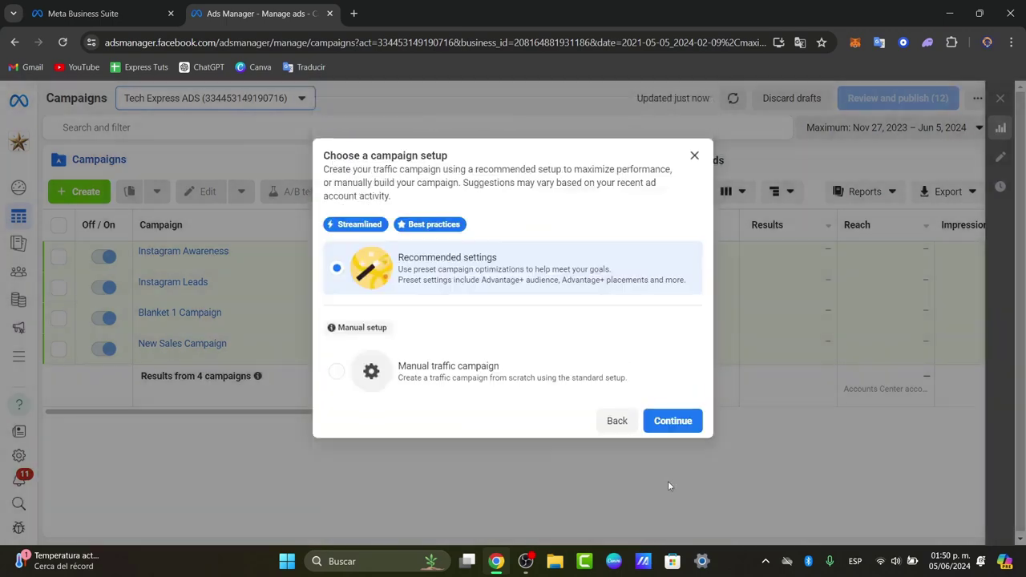
Step: Keep the Recommended campaign setup and go to the new ad set's settings
{"action": "left_click", "coordinate": [672, 421]}
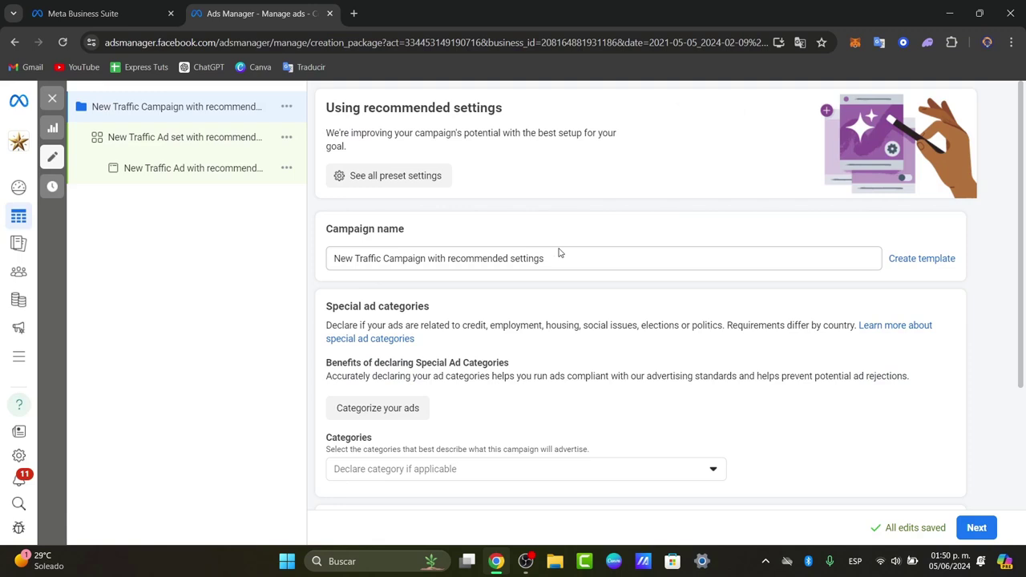
{"action": "scroll", "coordinate": [620, 314], "scroll_direction": "down", "scroll_amount": 2}
{"action": "scroll", "coordinate": [583, 372], "scroll_direction": "down", "scroll_amount": 1}
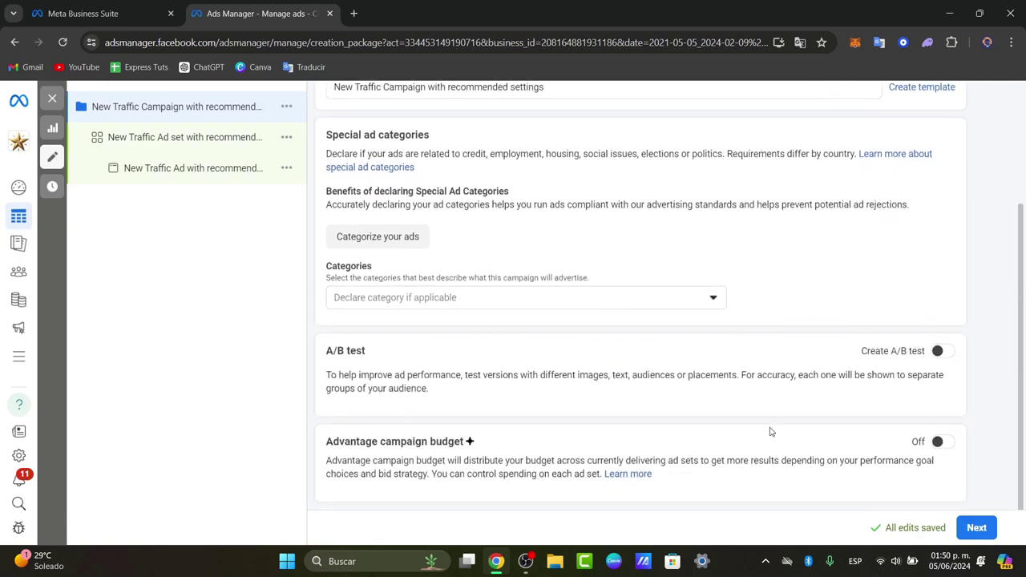
{"action": "left_click", "coordinate": [232, 143]}
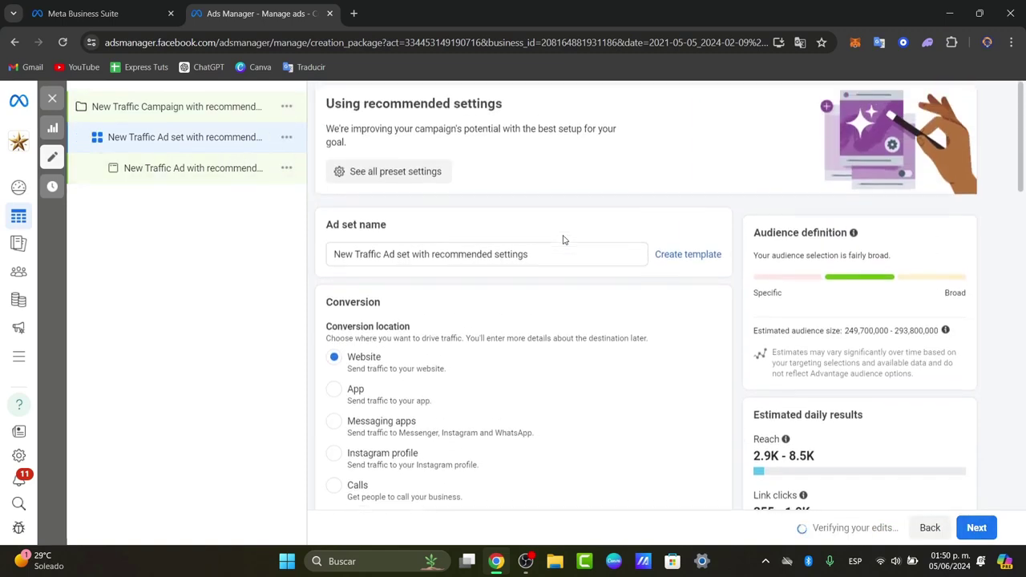
Step: Set the ad set's conversion location to Instagram profile
{"action": "scroll", "coordinate": [529, 232], "scroll_direction": "down", "scroll_amount": 3}
{"action": "left_click_drag", "start_coordinate": [347, 171], "coordinate": [416, 178]}
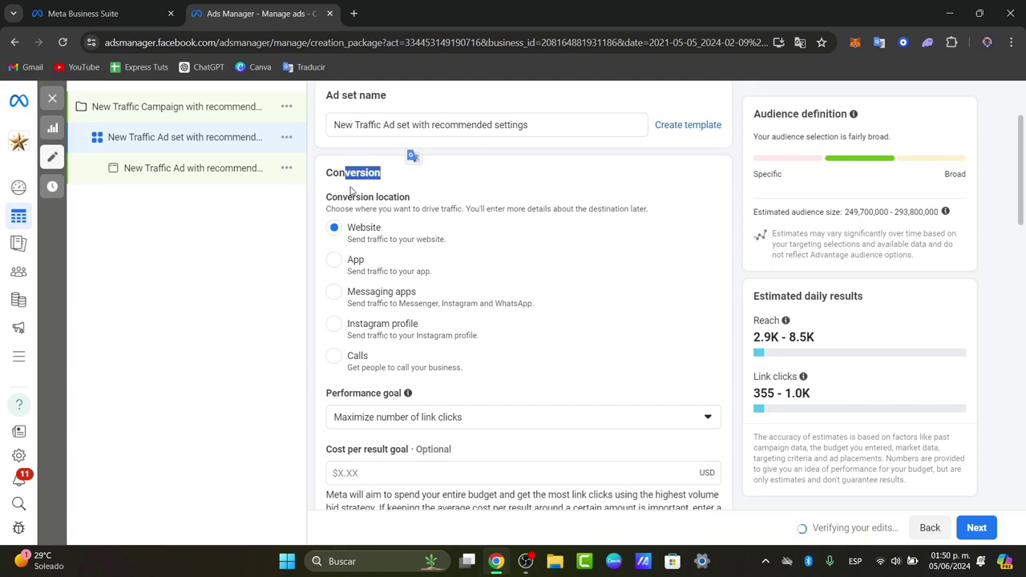
{"action": "left_click", "coordinate": [380, 328]}
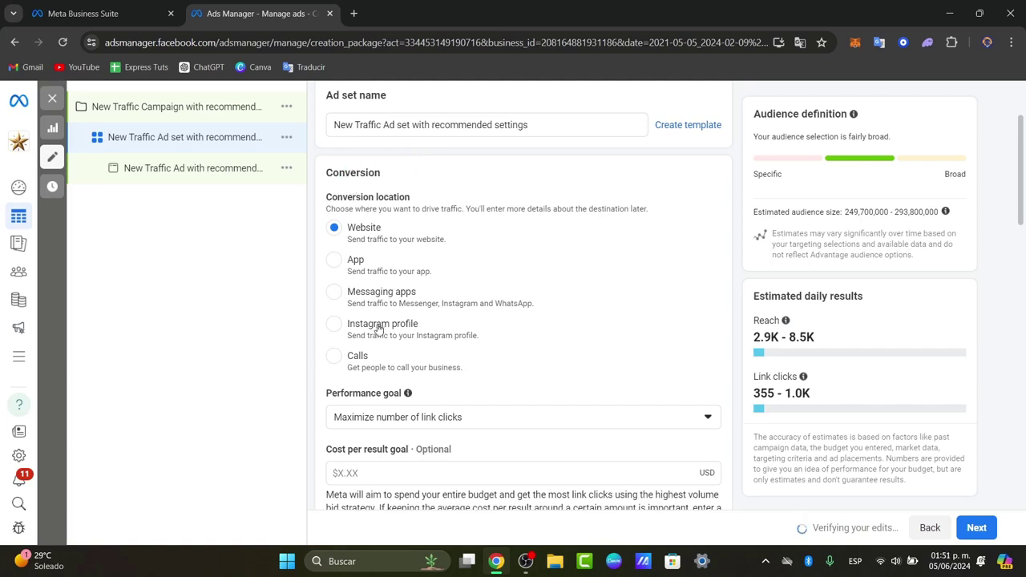
Step: Set the ad set's daily budget to $2.00
{"action": "scroll", "coordinate": [457, 329], "scroll_direction": "down", "scroll_amount": 3}
{"action": "scroll", "coordinate": [546, 326], "scroll_direction": "down", "scroll_amount": 5}
{"action": "double_click", "coordinate": [437, 246]}
{"action": "type", "text": "2"}
{"action": "left_click", "coordinate": [297, 256]}
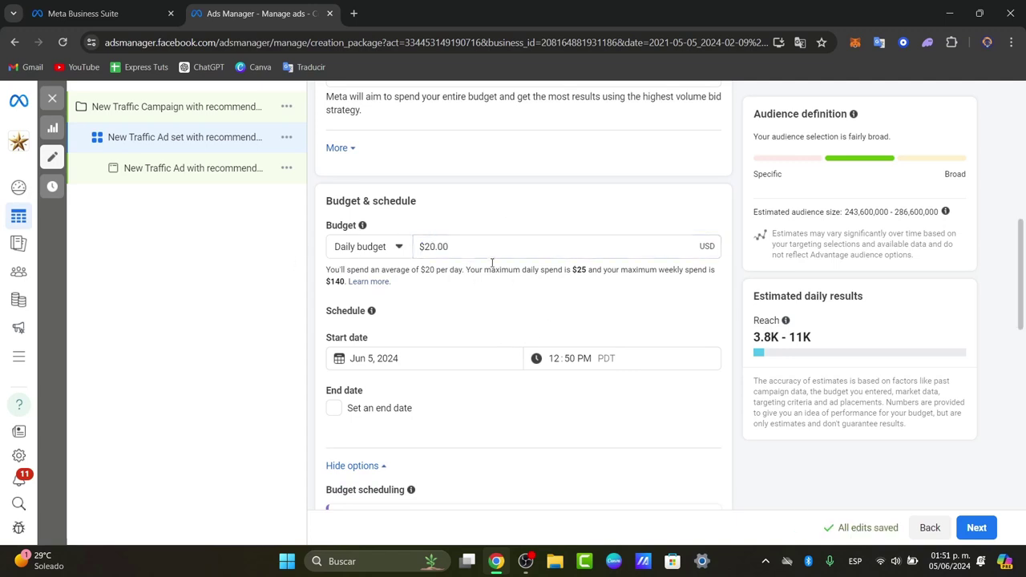
{"action": "scroll", "coordinate": [513, 305], "scroll_direction": "down", "scroll_amount": 4}
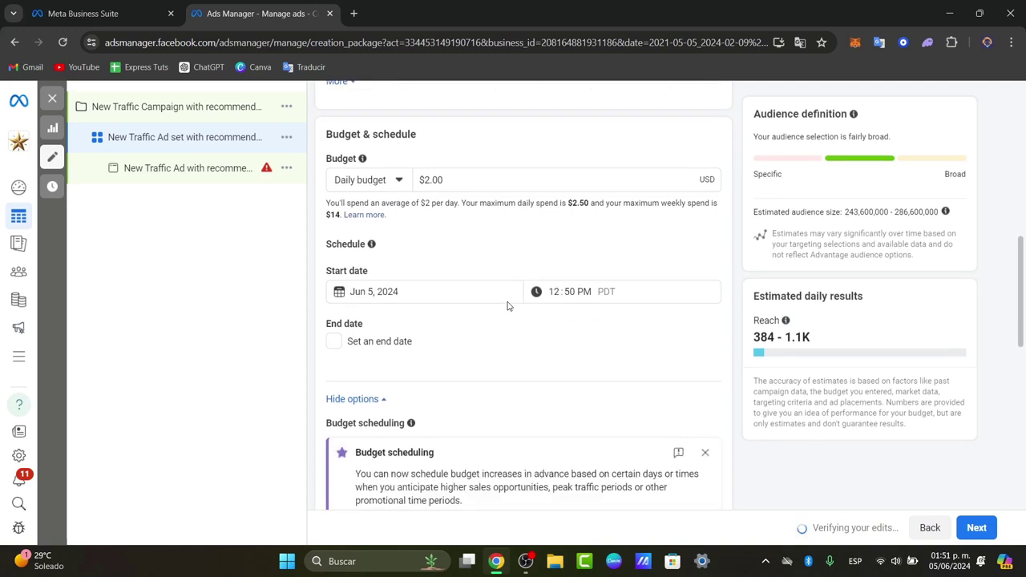
{"action": "scroll", "coordinate": [529, 305], "scroll_direction": "down", "scroll_amount": 4}
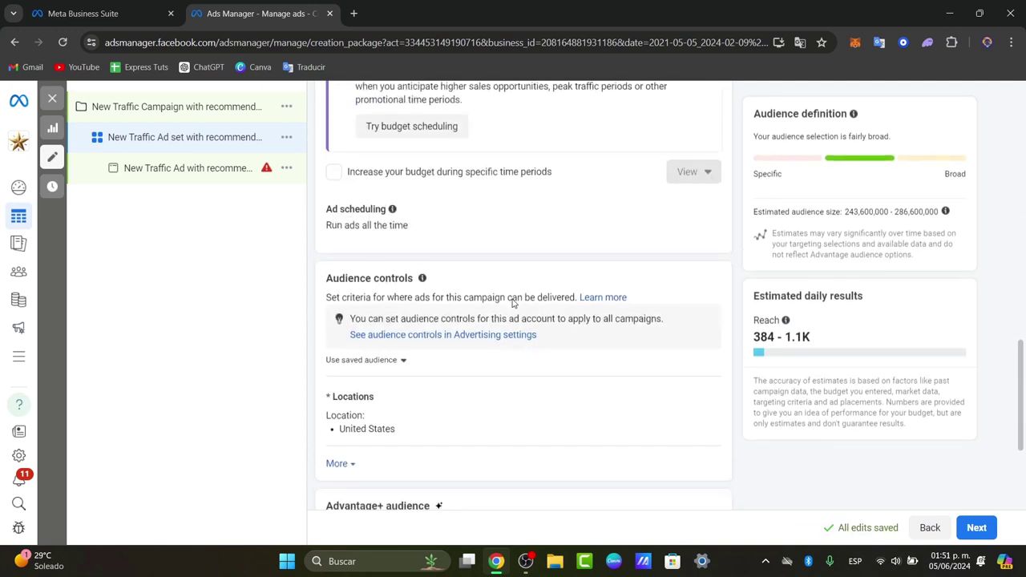
{"action": "scroll", "coordinate": [515, 243], "scroll_direction": "down", "scroll_amount": 2}
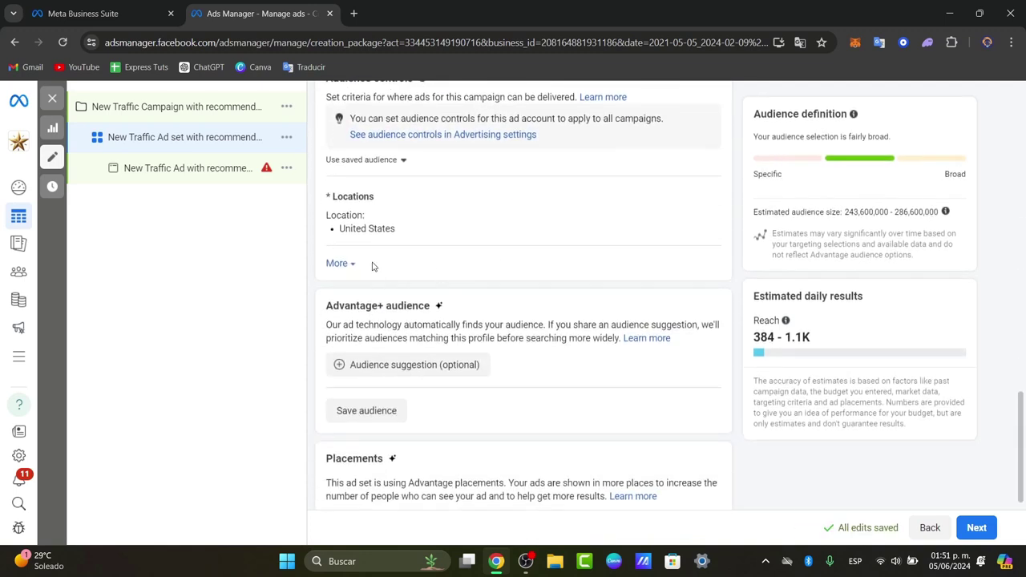
Step: Add English (All) as the audience language for the United States audience
{"action": "left_click", "coordinate": [349, 266]}
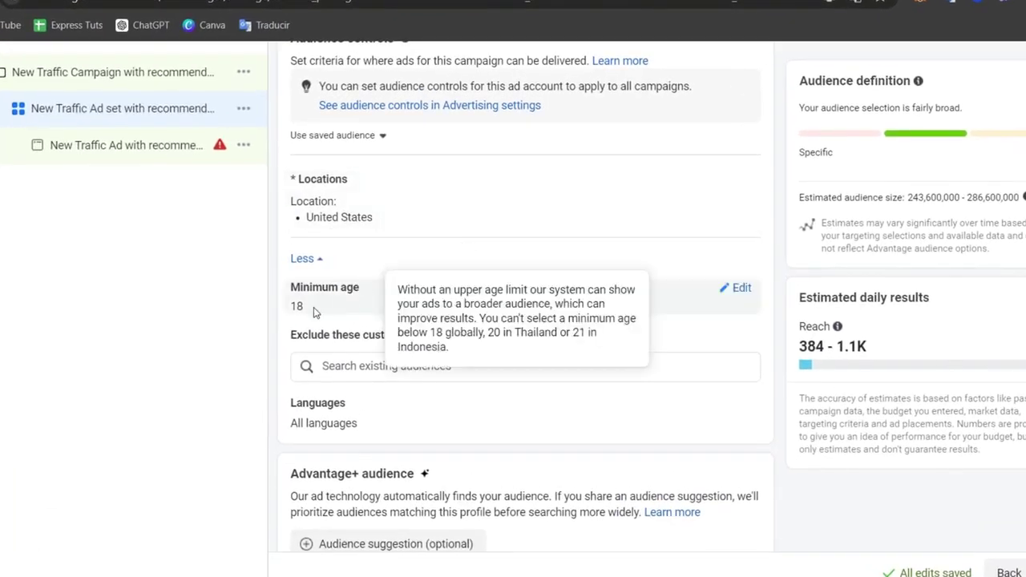
{"action": "scroll", "coordinate": [371, 299], "scroll_direction": "down", "scroll_amount": 2}
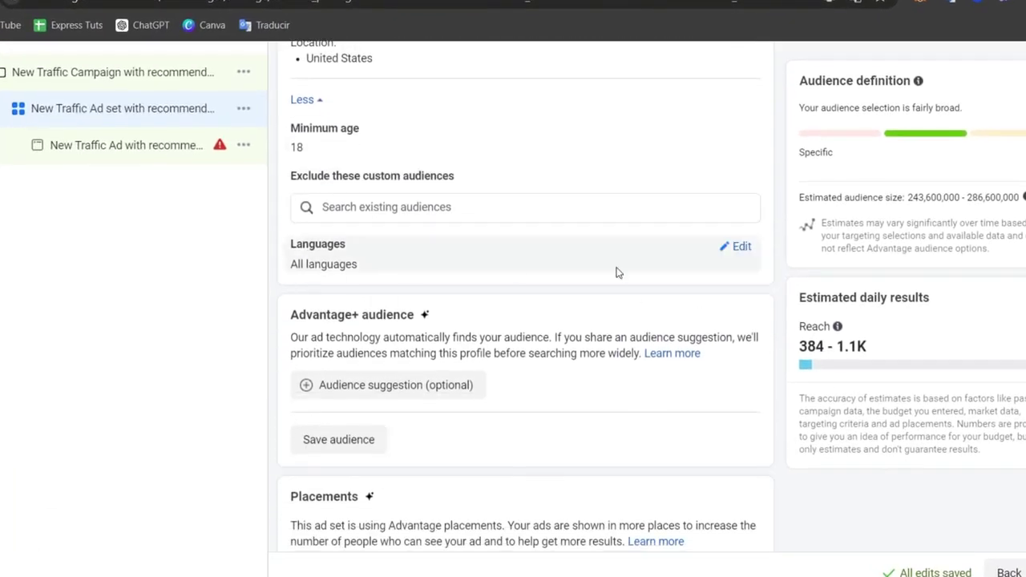
{"action": "left_click", "coordinate": [743, 253]}
{"action": "left_click", "coordinate": [465, 268]}
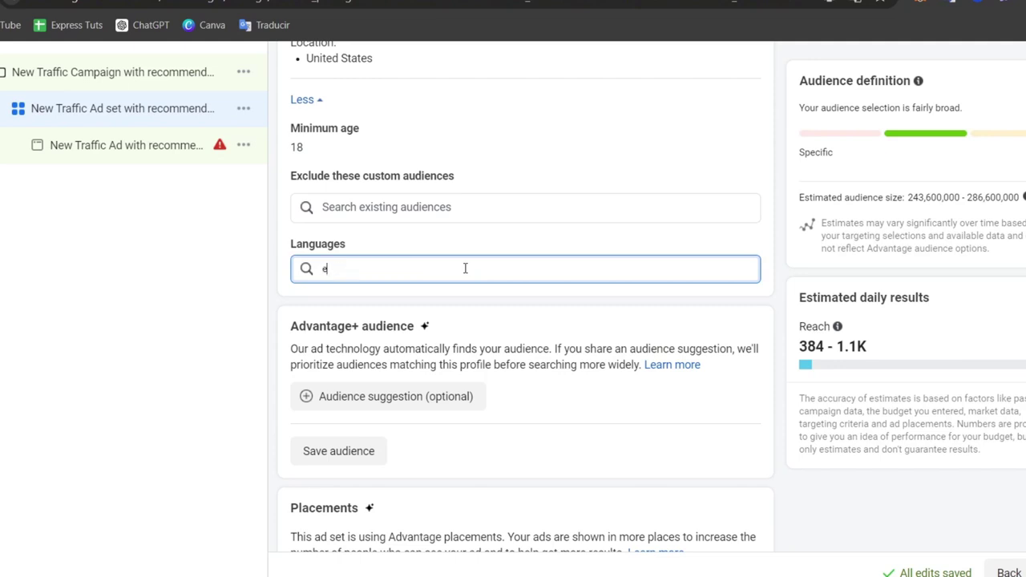
{"action": "type", "text": "engli"}
{"action": "left_click", "coordinate": [414, 298]}
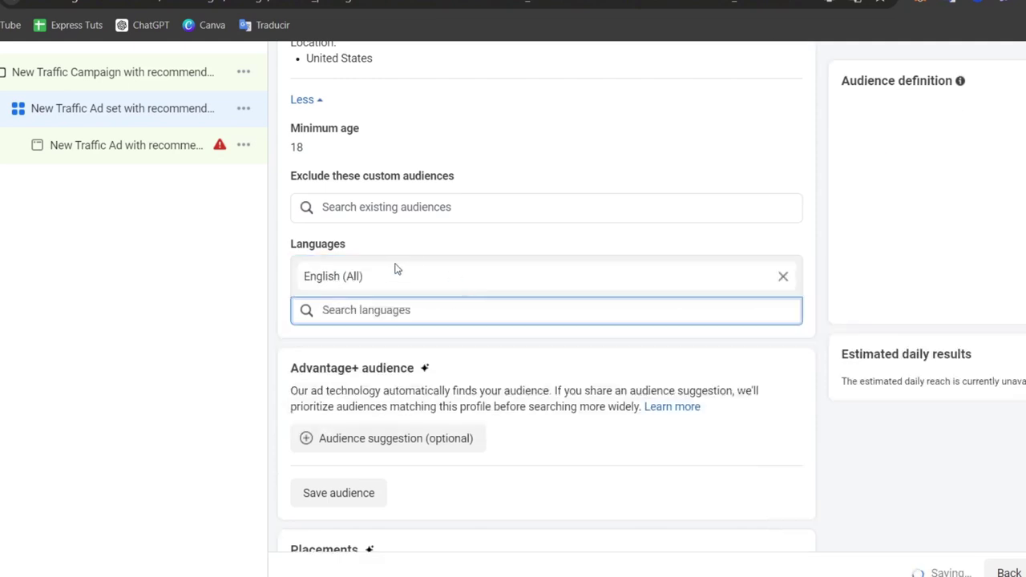
{"action": "scroll", "coordinate": [522, 377], "scroll_direction": "down", "scroll_amount": 1}
{"action": "scroll", "coordinate": [521, 377], "scroll_direction": "up", "scroll_amount": 2}
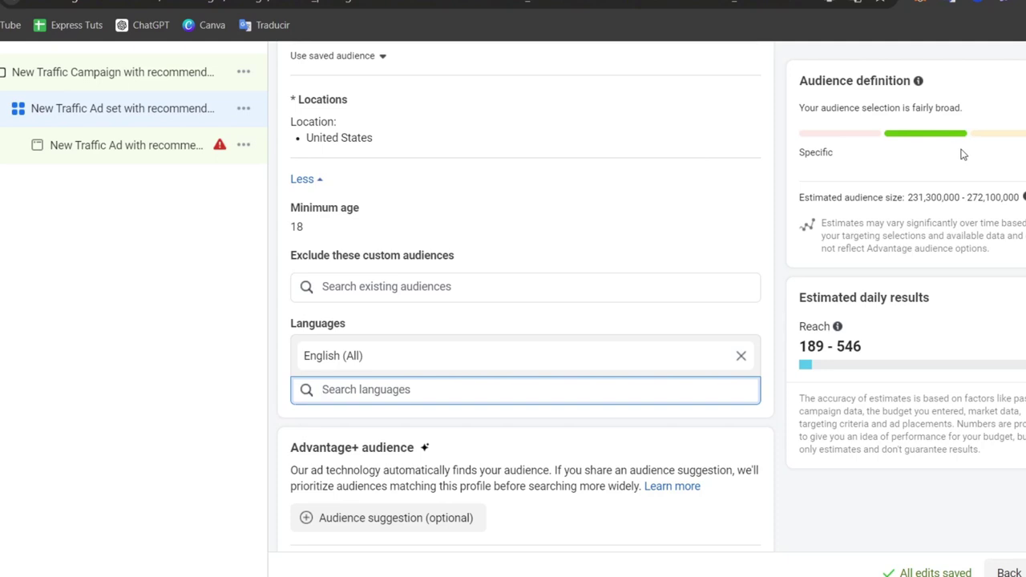
Step: Review the audience breadth rating and the estimated 189–546 daily reach
{"action": "left_click_drag", "start_coordinate": [851, 154], "coordinate": [794, 163]}
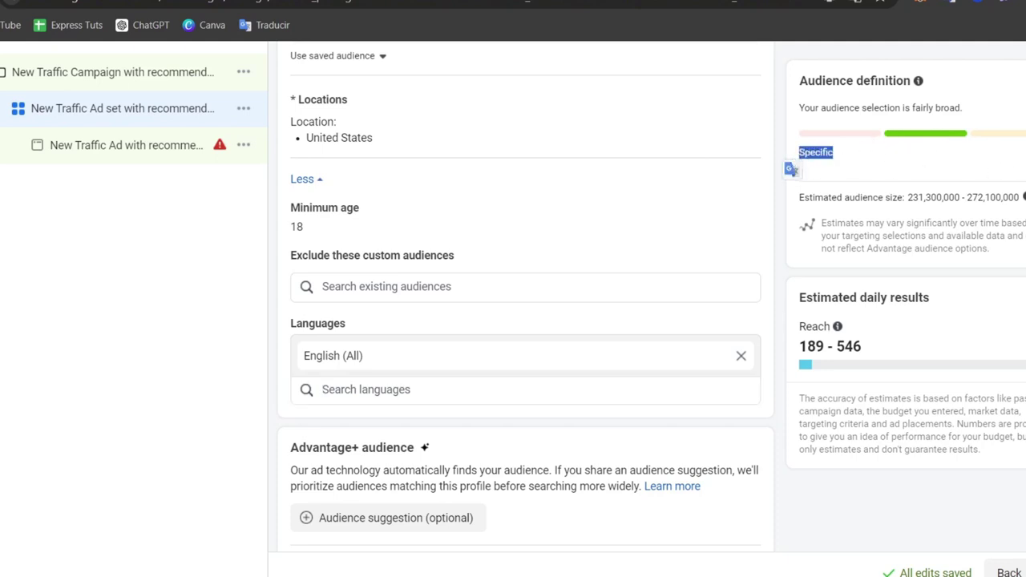
{"action": "left_click", "coordinate": [794, 171]}
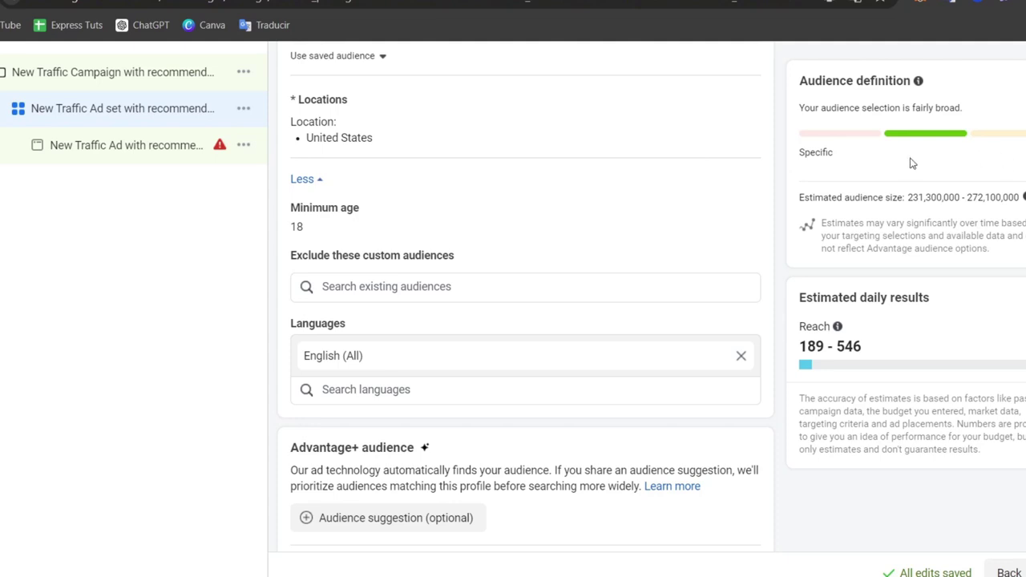
{"action": "scroll", "coordinate": [918, 210], "scroll_direction": "down", "scroll_amount": 2}
{"action": "left_click_drag", "start_coordinate": [801, 291], "coordinate": [943, 298]}
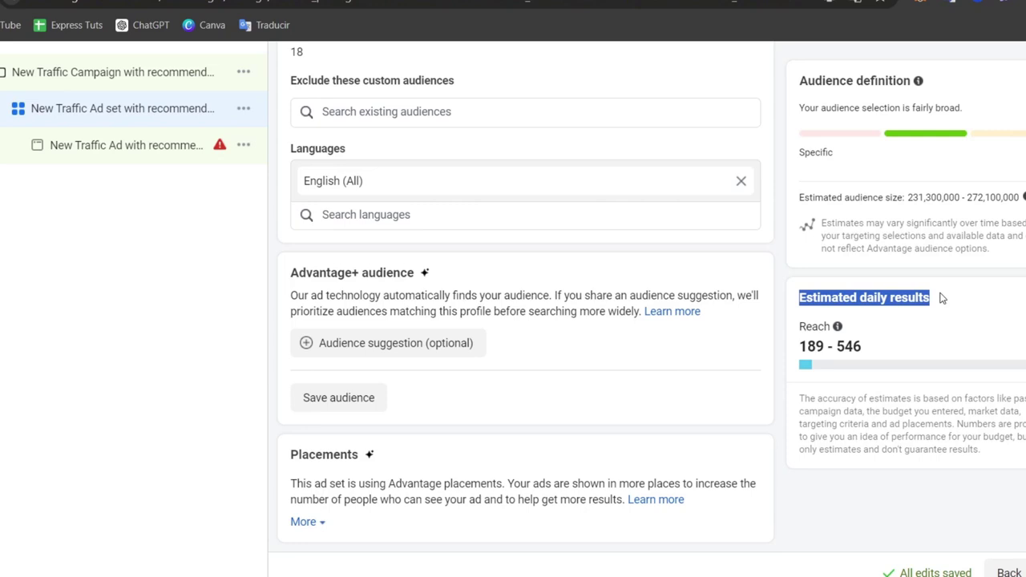
{"action": "left_click_drag", "start_coordinate": [800, 351], "coordinate": [860, 346]}
{"action": "left_click", "coordinate": [910, 371]}
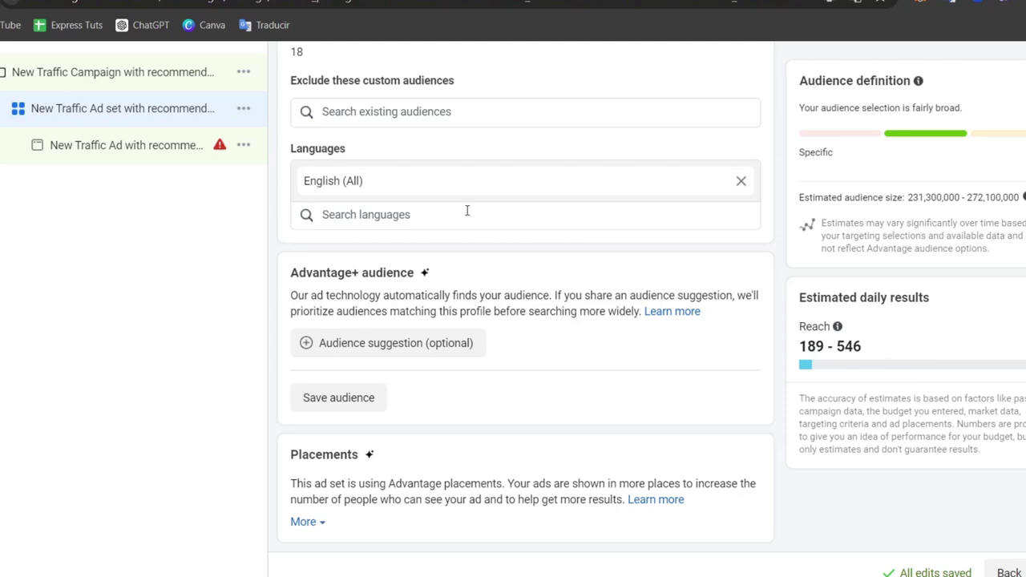
Step: Set the traffic ad's Instagram identity to the linked Instagram account
{"action": "left_click", "coordinate": [126, 145]}
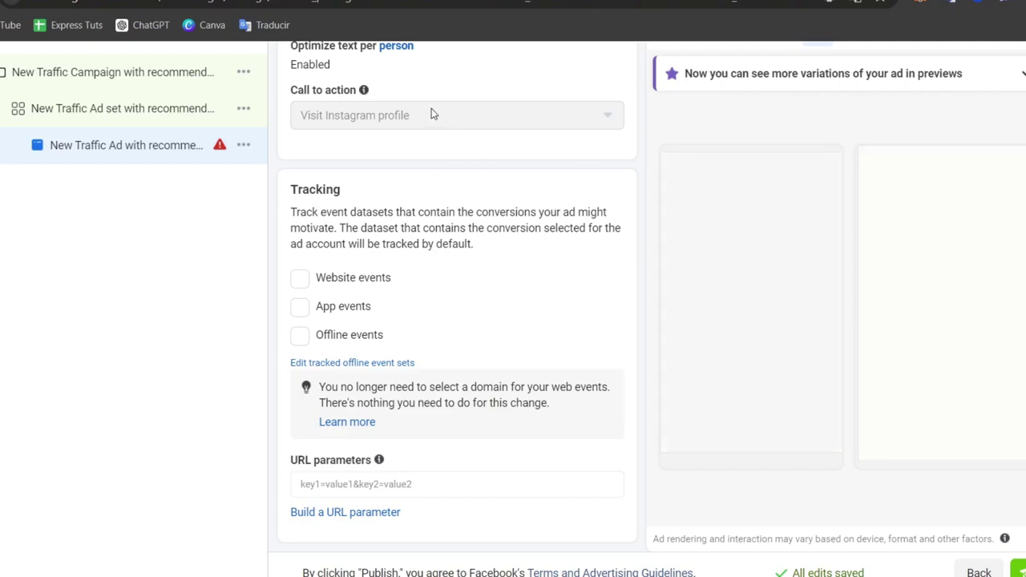
{"action": "scroll", "coordinate": [540, 260], "scroll_direction": "up", "scroll_amount": 3}
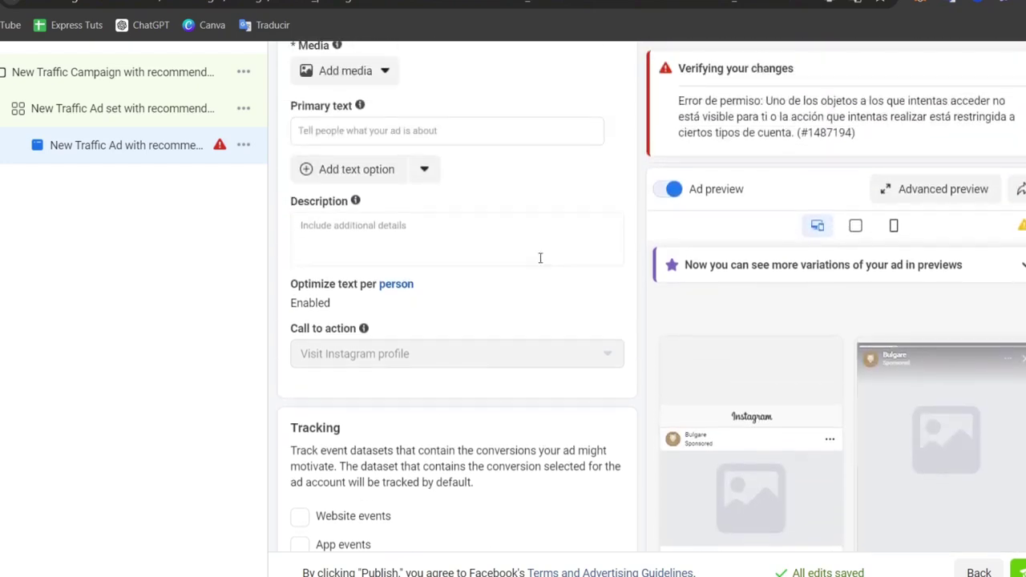
{"action": "scroll", "coordinate": [540, 258], "scroll_direction": "up", "scroll_amount": 10}
{"action": "scroll", "coordinate": [540, 261], "scroll_direction": "down", "scroll_amount": 1}
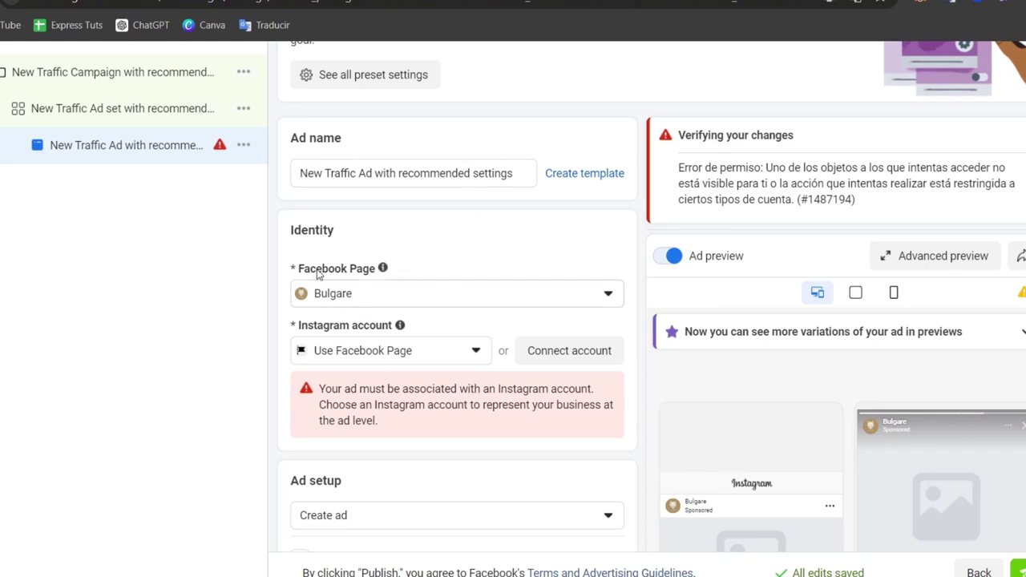
{"action": "left_click_drag", "start_coordinate": [314, 271], "coordinate": [375, 271]}
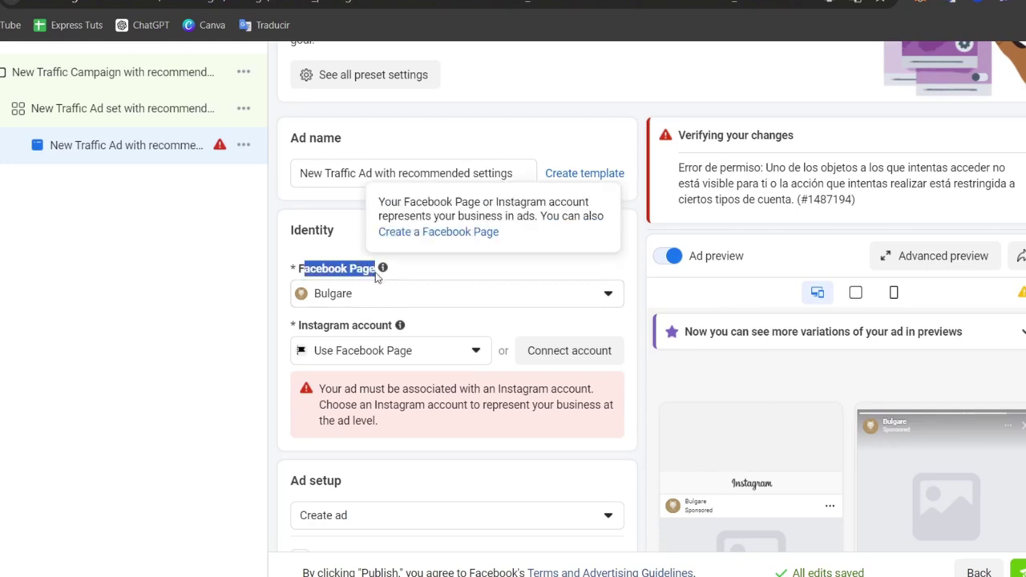
{"action": "left_click", "coordinate": [410, 357]}
{"action": "left_click", "coordinate": [431, 419]}
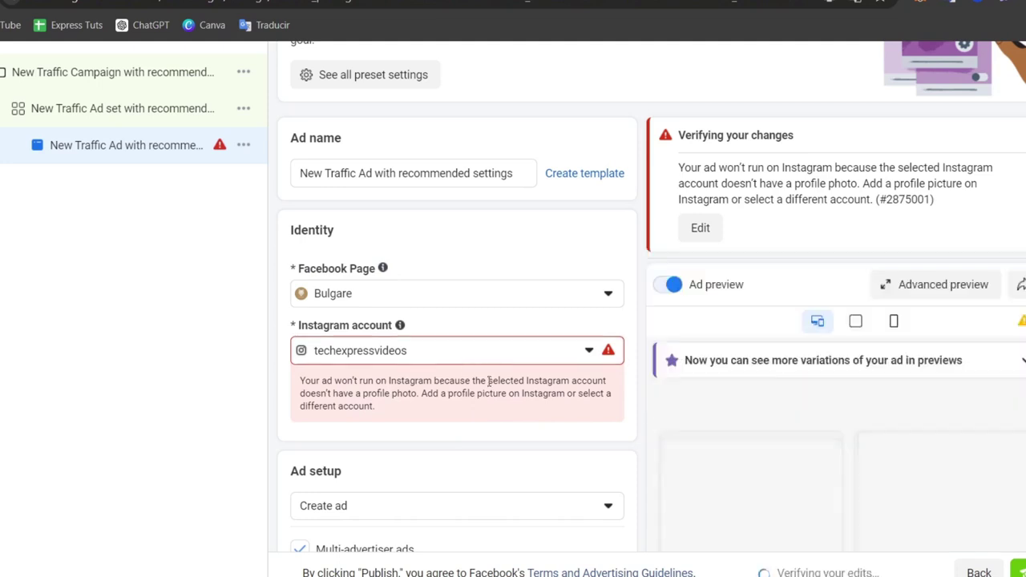
Step: Under Ad creative, choose to add a video as the ad's media
{"action": "scroll", "coordinate": [512, 393], "scroll_direction": "down", "scroll_amount": 2}
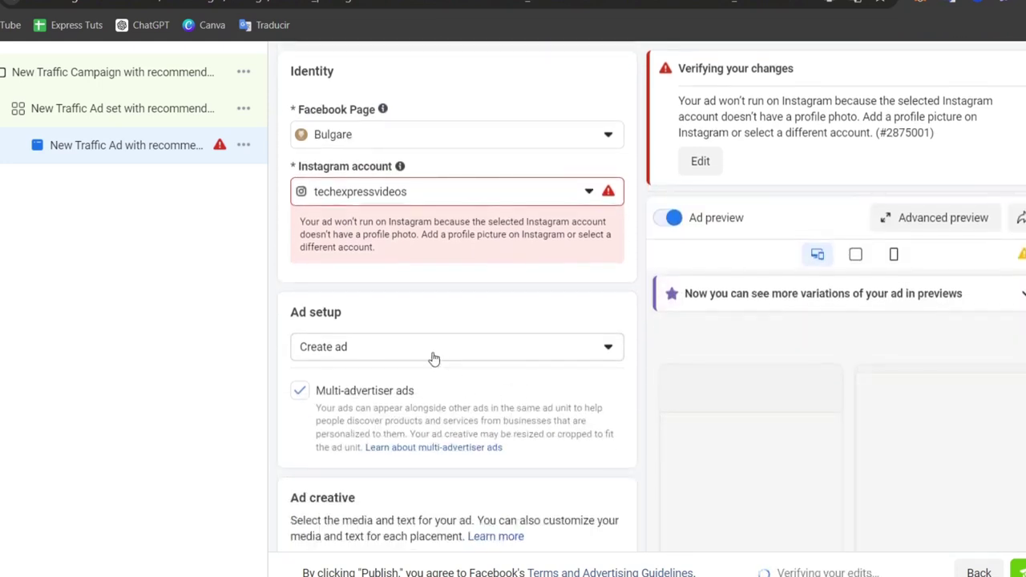
{"action": "left_click", "coordinate": [426, 352]}
{"action": "scroll", "coordinate": [451, 360], "scroll_direction": "down", "scroll_amount": 3}
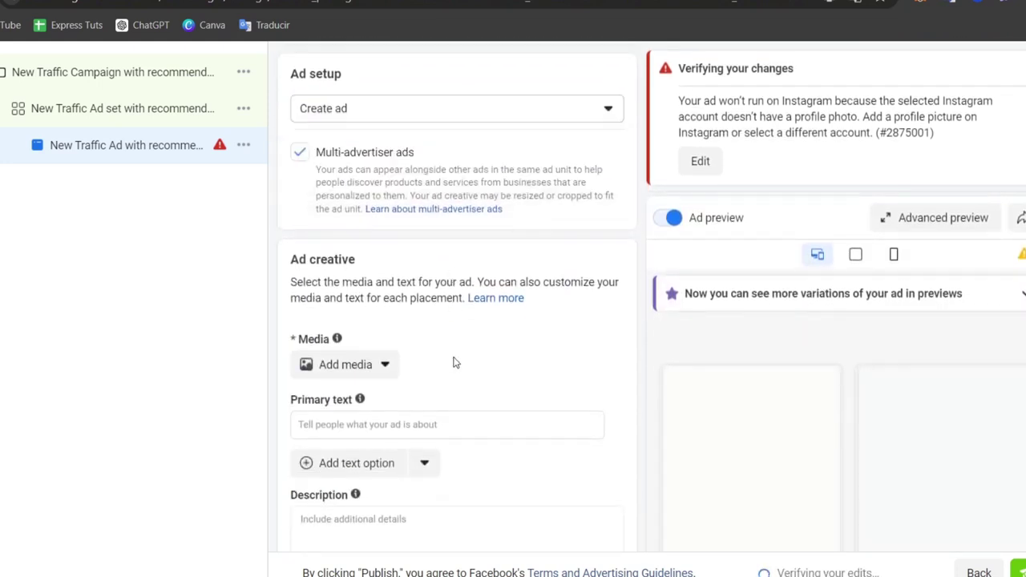
{"action": "left_click", "coordinate": [375, 370]}
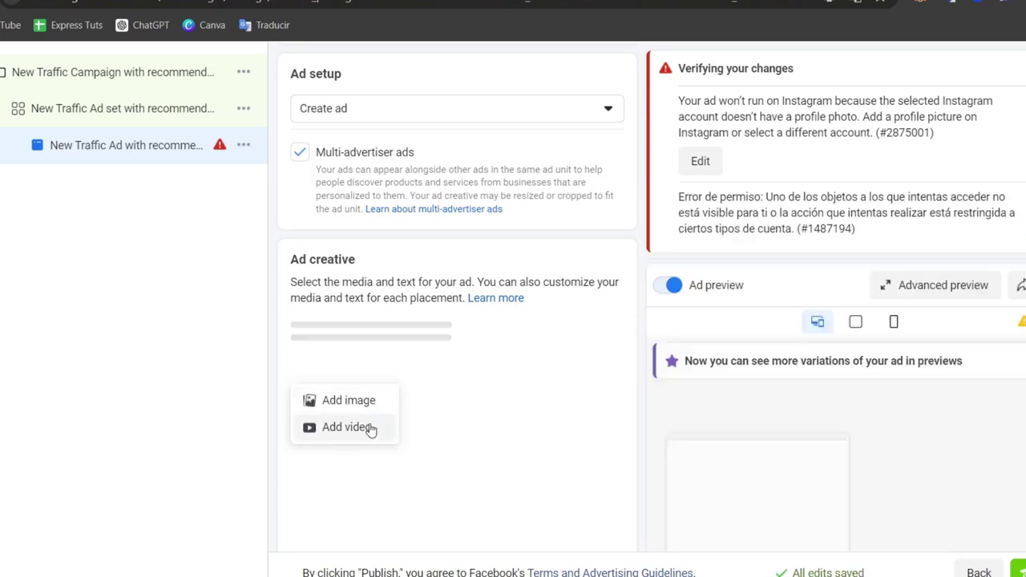
{"action": "left_click", "coordinate": [369, 426]}
Step: Upload 202405211320.mp4 from the computer as the ad's video, skipping the trim step
{"action": "left_click", "coordinate": [331, 152]}
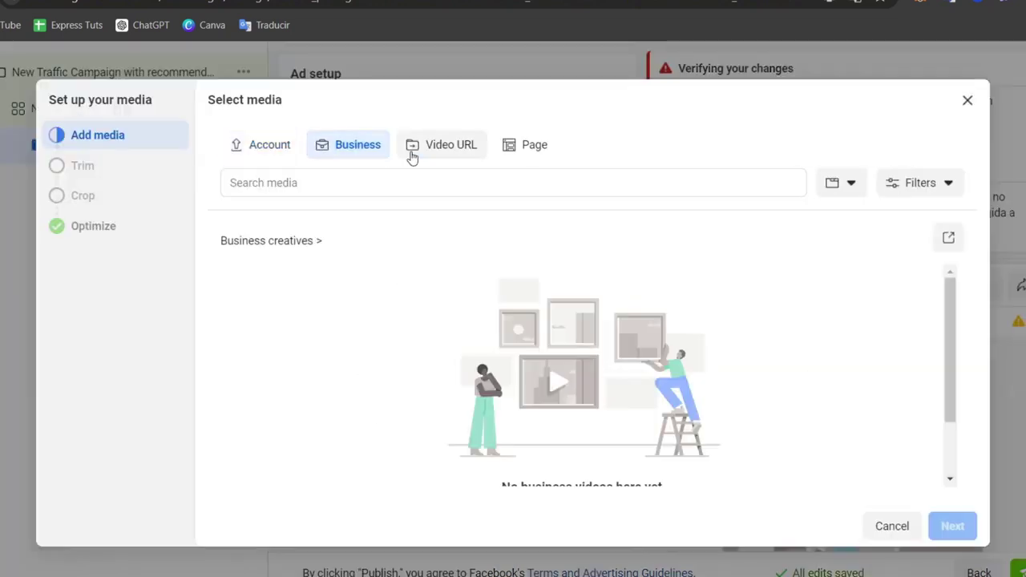
{"action": "left_click", "coordinate": [277, 157]}
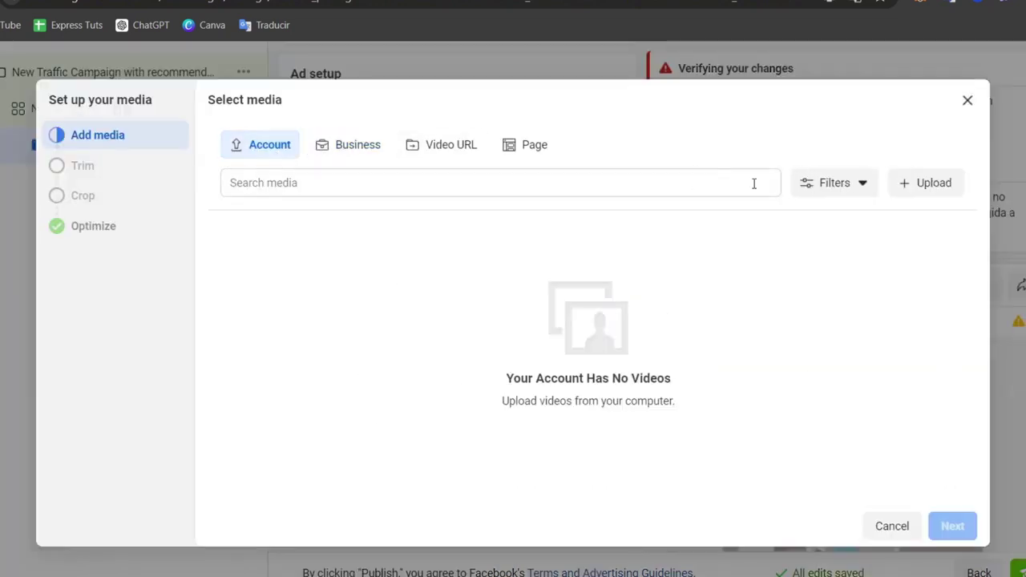
{"action": "left_click", "coordinate": [920, 189]}
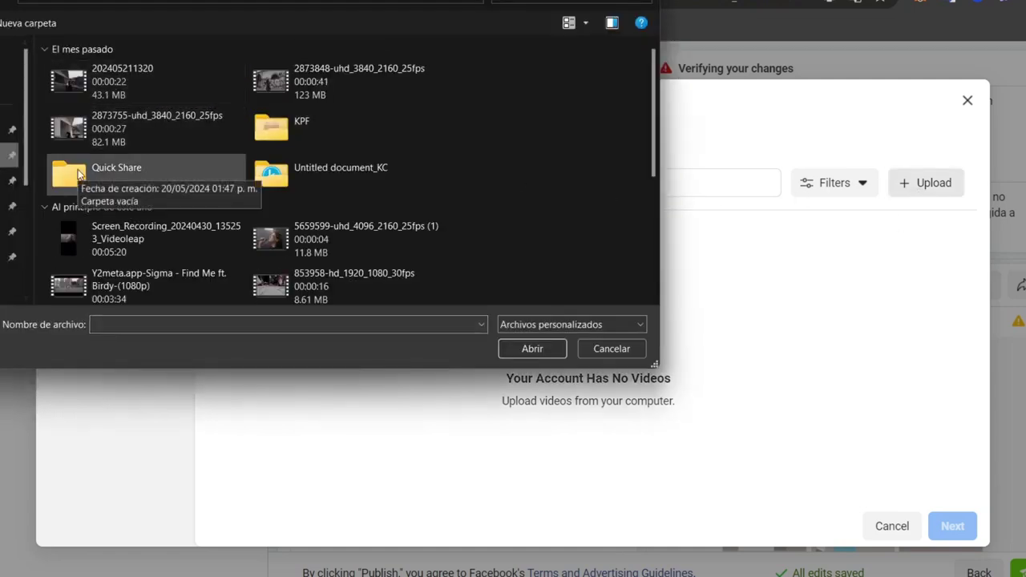
{"action": "left_click", "coordinate": [187, 90]}
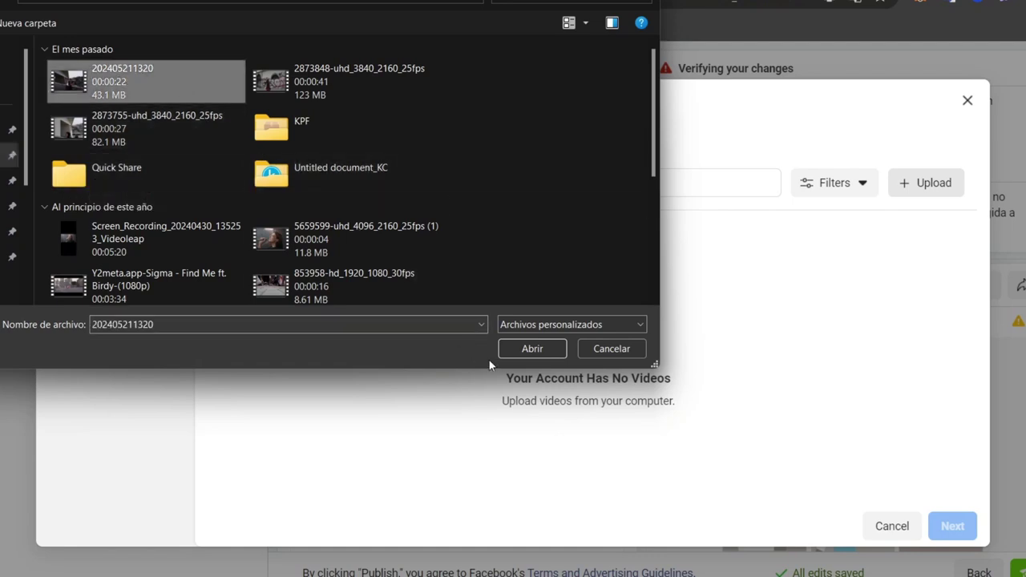
{"action": "left_click", "coordinate": [538, 353]}
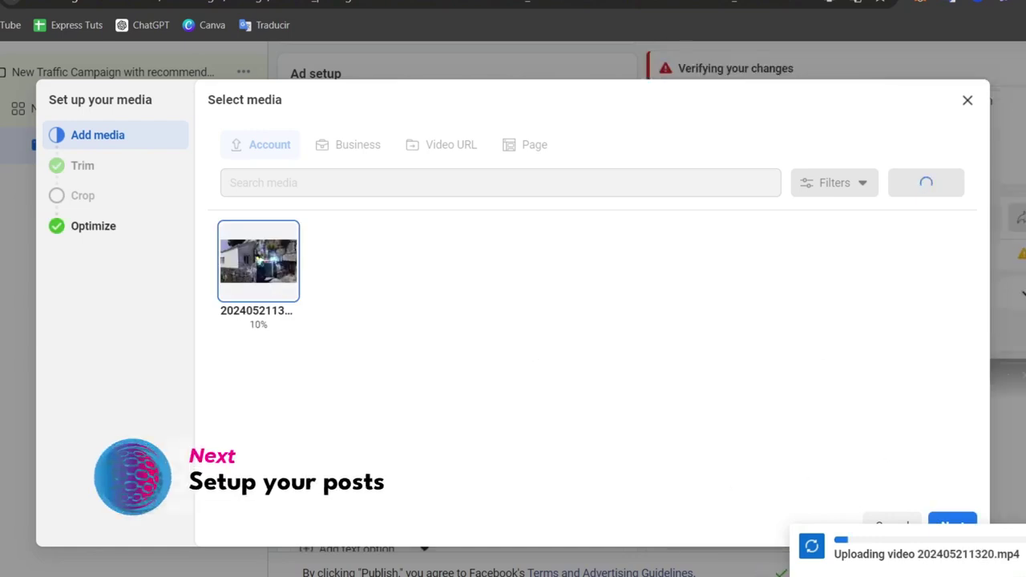
{"action": "left_click", "coordinate": [952, 526]}
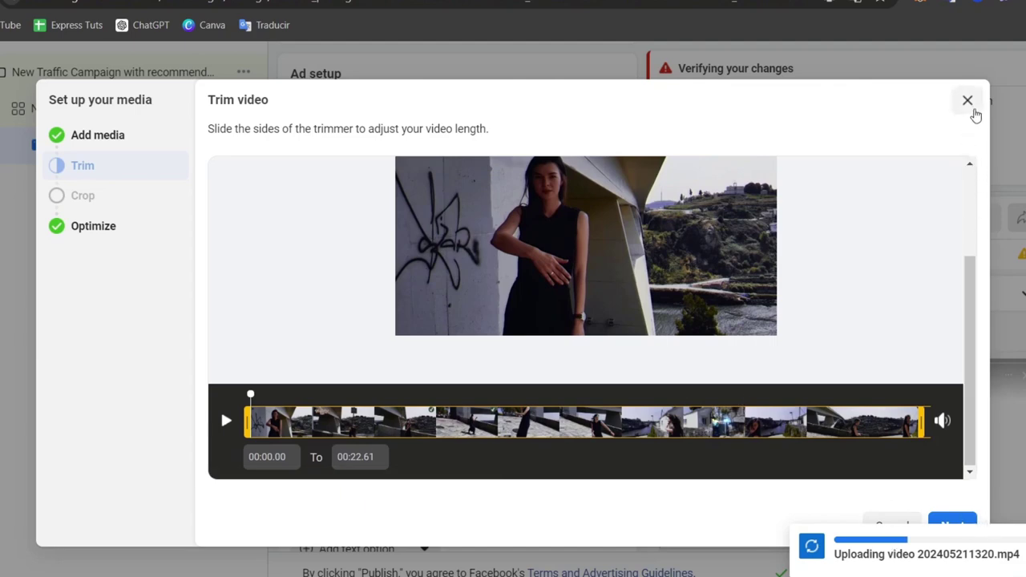
{"action": "left_click", "coordinate": [970, 103]}
Step: Enter 'Shop here now' as the ad's primary text, then move to the Description field
{"action": "scroll", "coordinate": [633, 324], "scroll_direction": "down", "scroll_amount": 1}
{"action": "scroll", "coordinate": [624, 332], "scroll_direction": "down", "scroll_amount": 3}
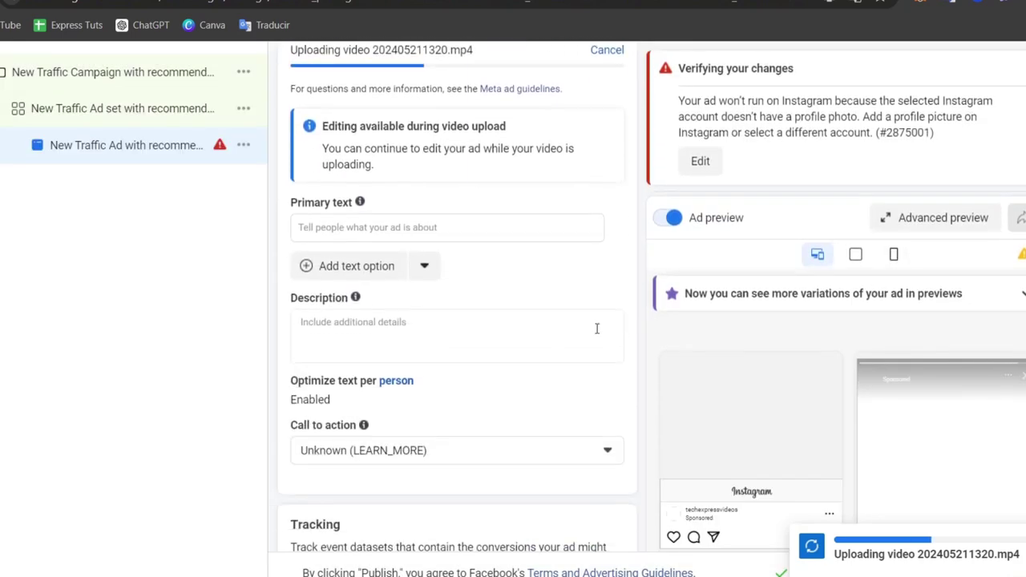
{"action": "left_click", "coordinate": [446, 227]}
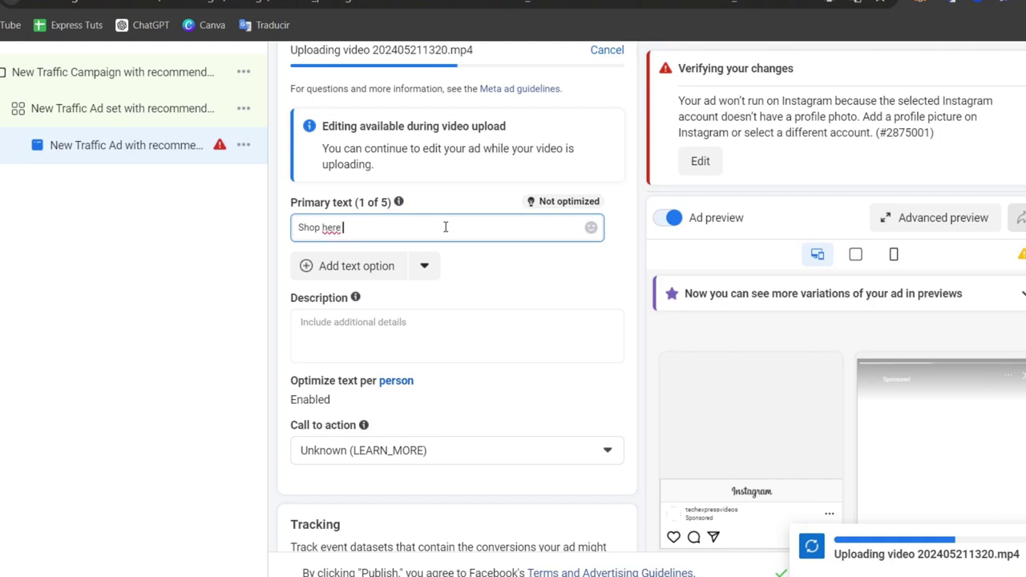
{"action": "left_click", "coordinate": [516, 352]}
{"action": "scroll", "coordinate": [508, 362], "scroll_direction": "down", "scroll_amount": 3}
{"action": "scroll", "coordinate": [495, 367], "scroll_direction": "down", "scroll_amount": 3}
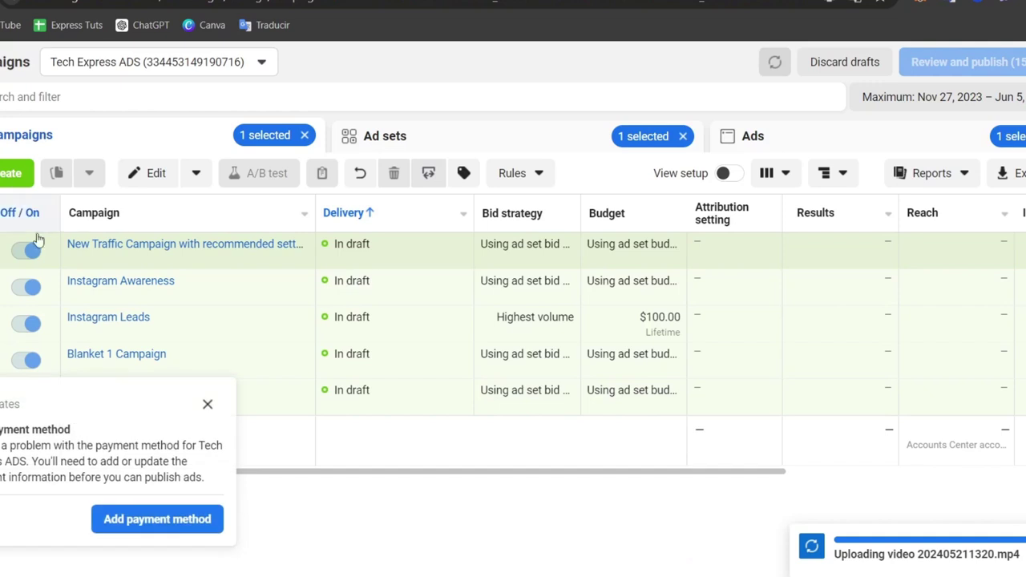
Step: Dismiss the payment-method notice and confirm New Traffic Campaign shows In draft
{"action": "left_click", "coordinate": [207, 405]}
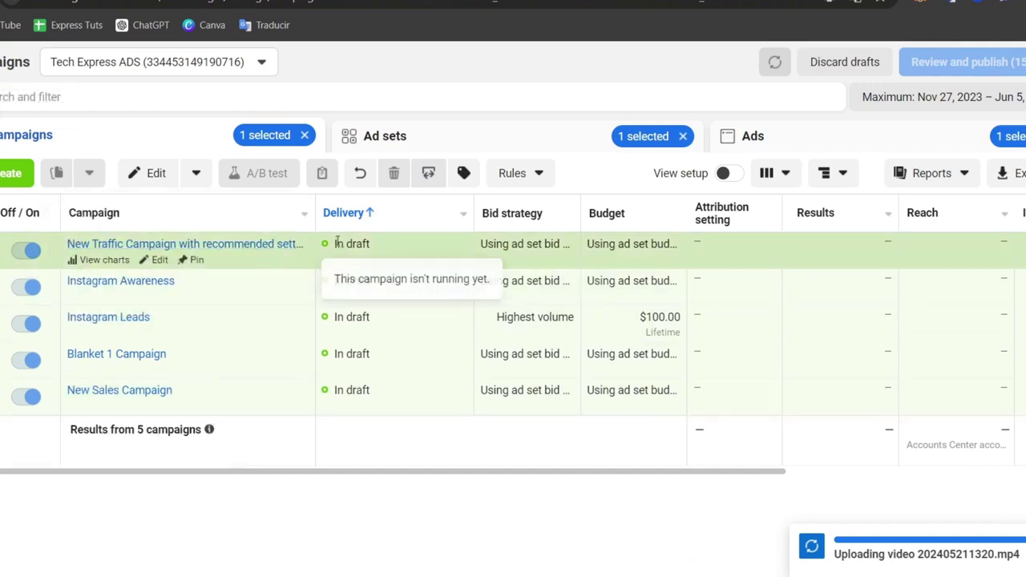
{"action": "left_click_drag", "start_coordinate": [335, 244], "coordinate": [396, 245]}
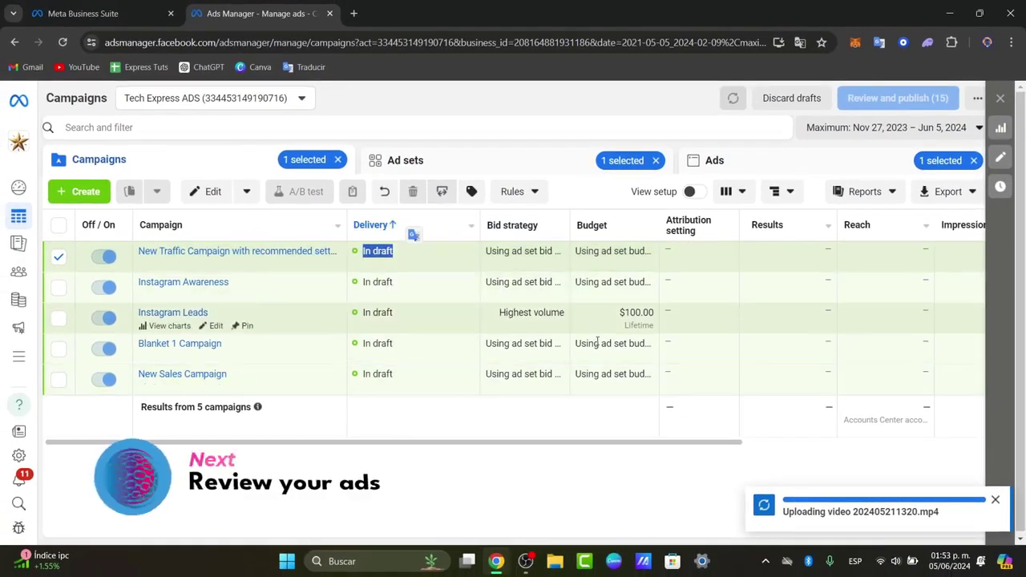
{"action": "left_click_drag", "start_coordinate": [656, 441], "coordinate": [890, 439]}
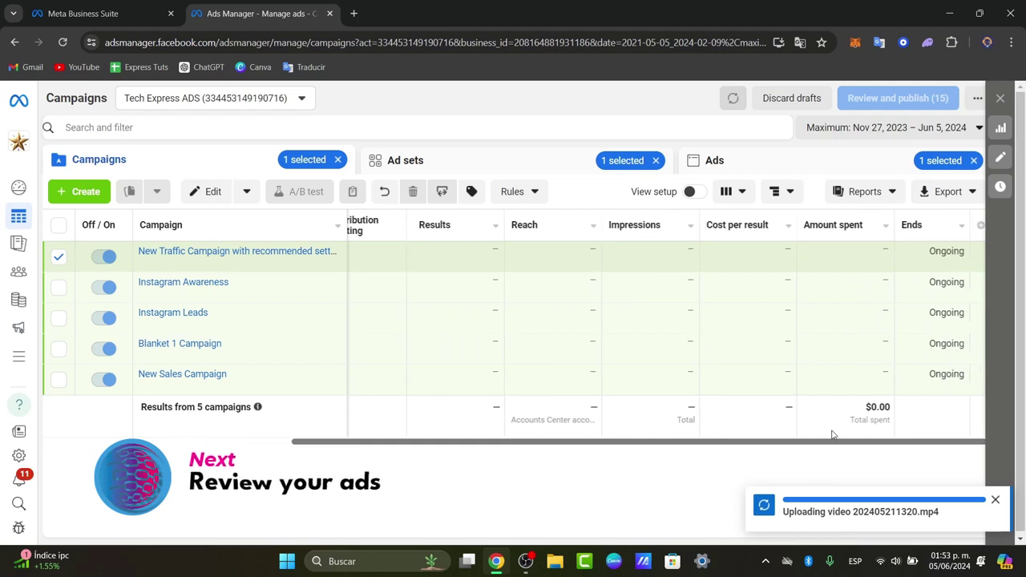